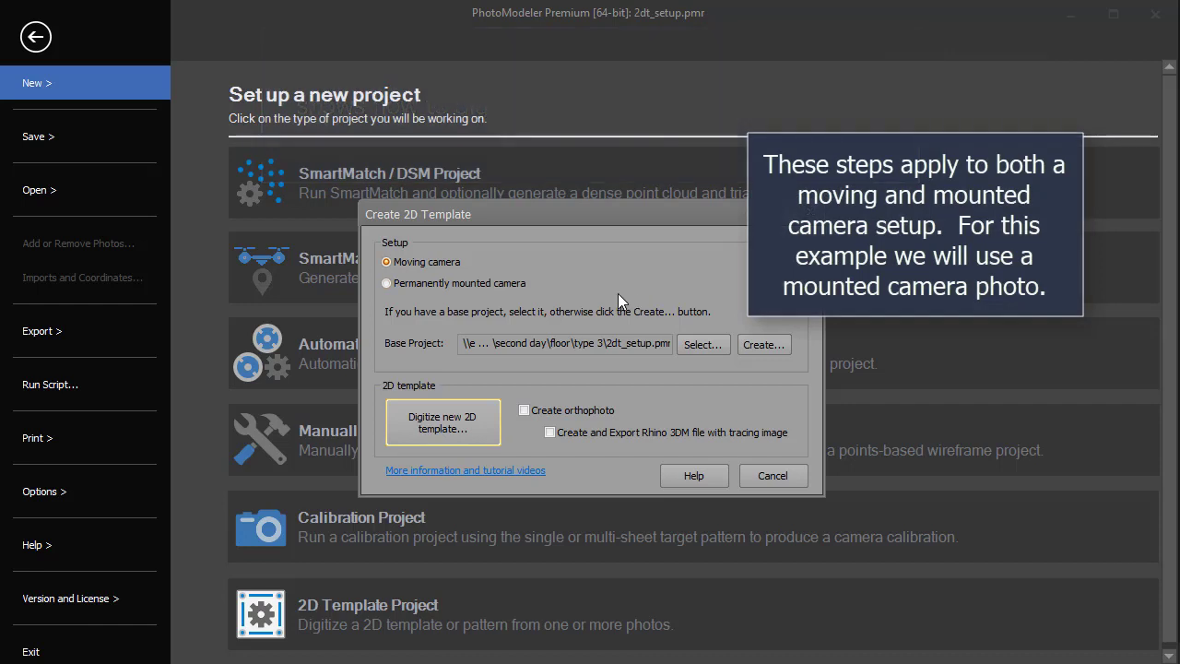
Choose a permanently mounted camera, enable orthophoto and Rhino 3DM export, and start a new 2D template
click(416, 283)
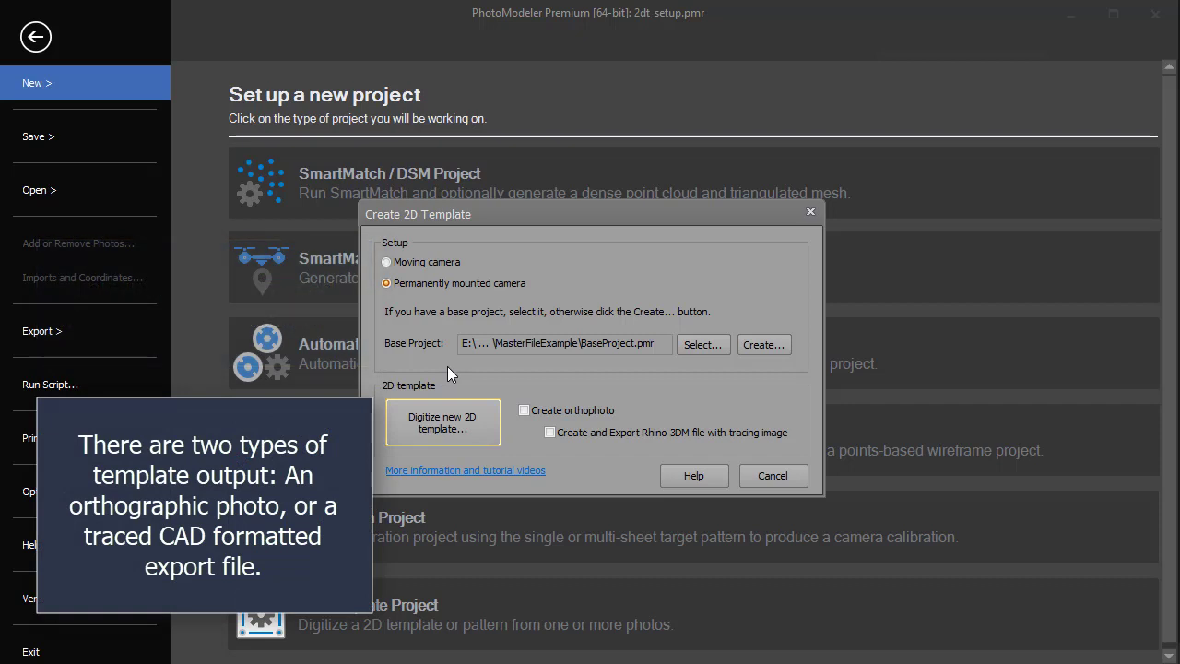
click(524, 410)
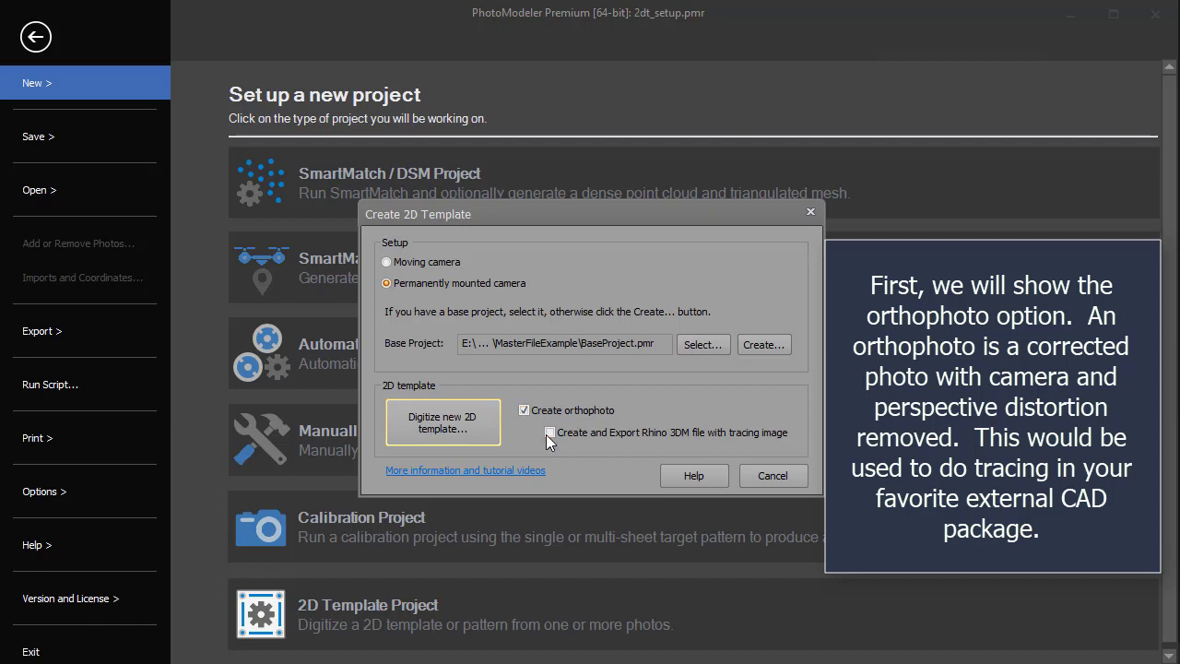
click(551, 433)
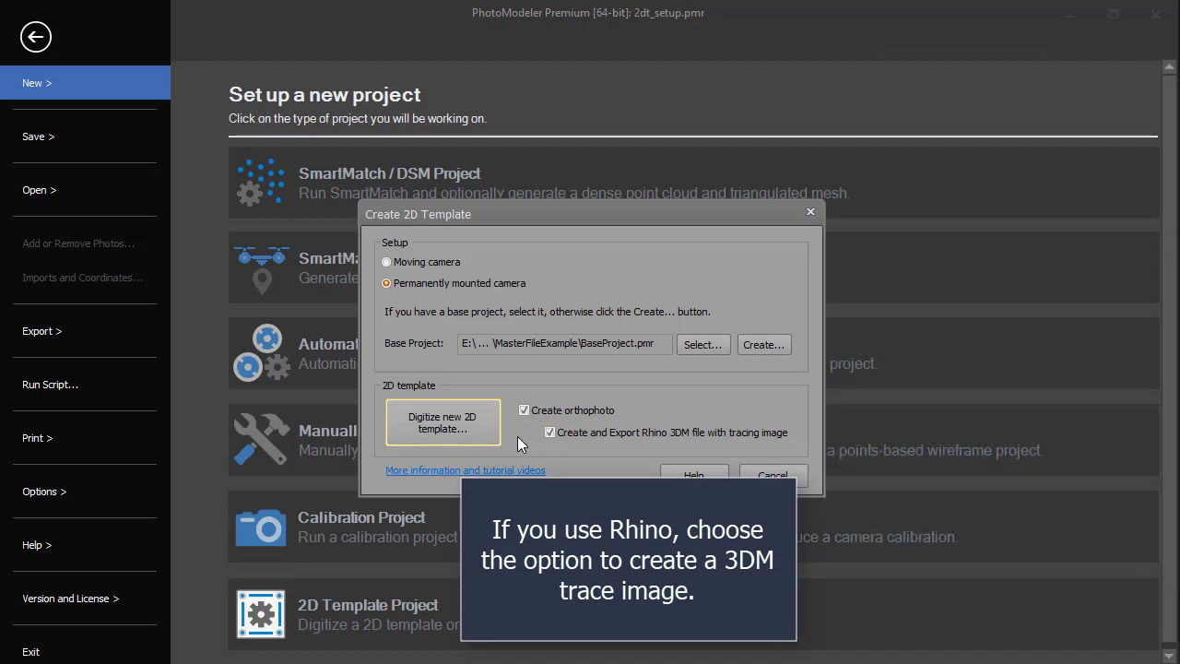
click(452, 427)
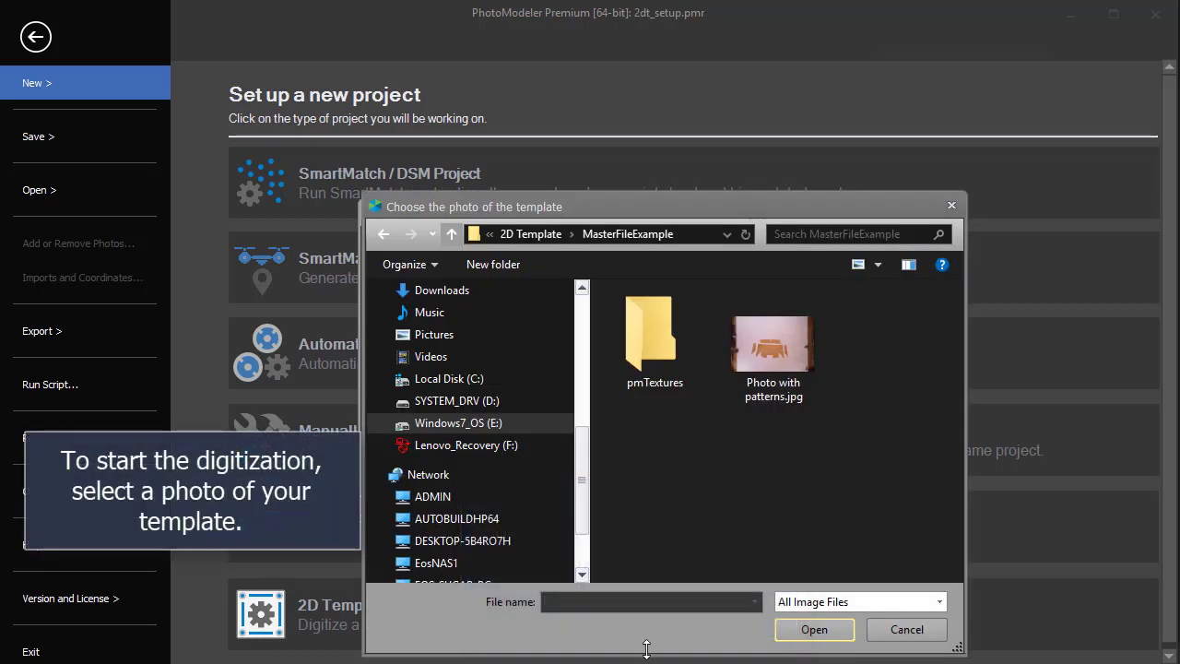
Use Photo with patterns.jpg as the template and view the exported 4114x3311 orthophoto
click(771, 404)
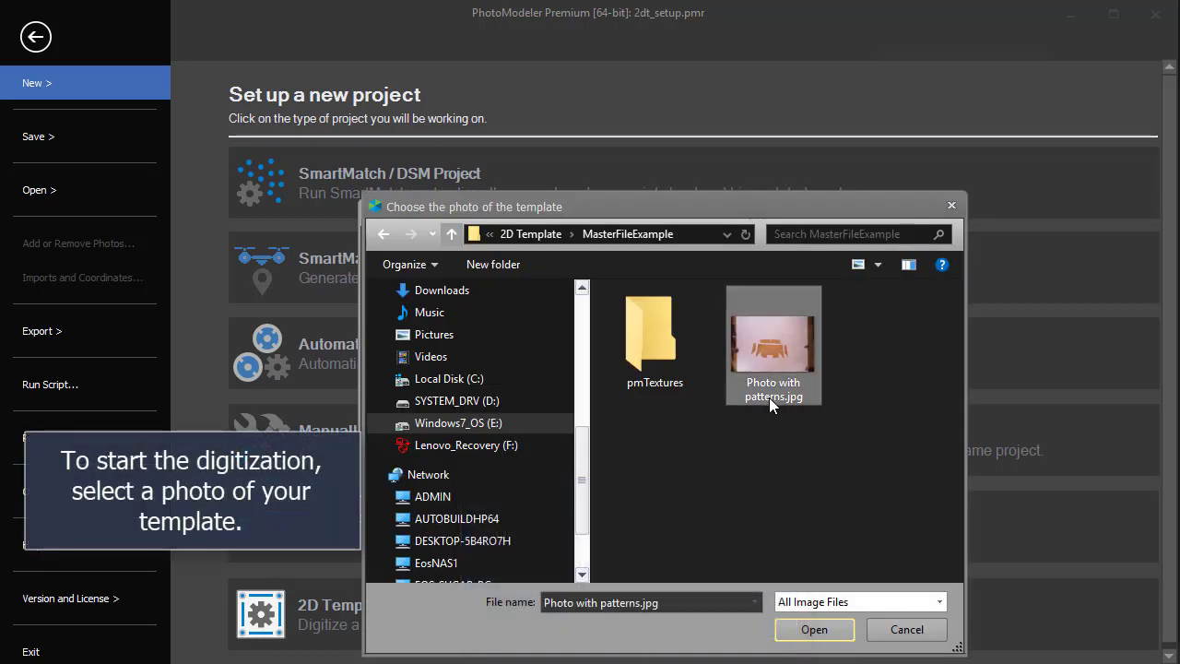
click(801, 630)
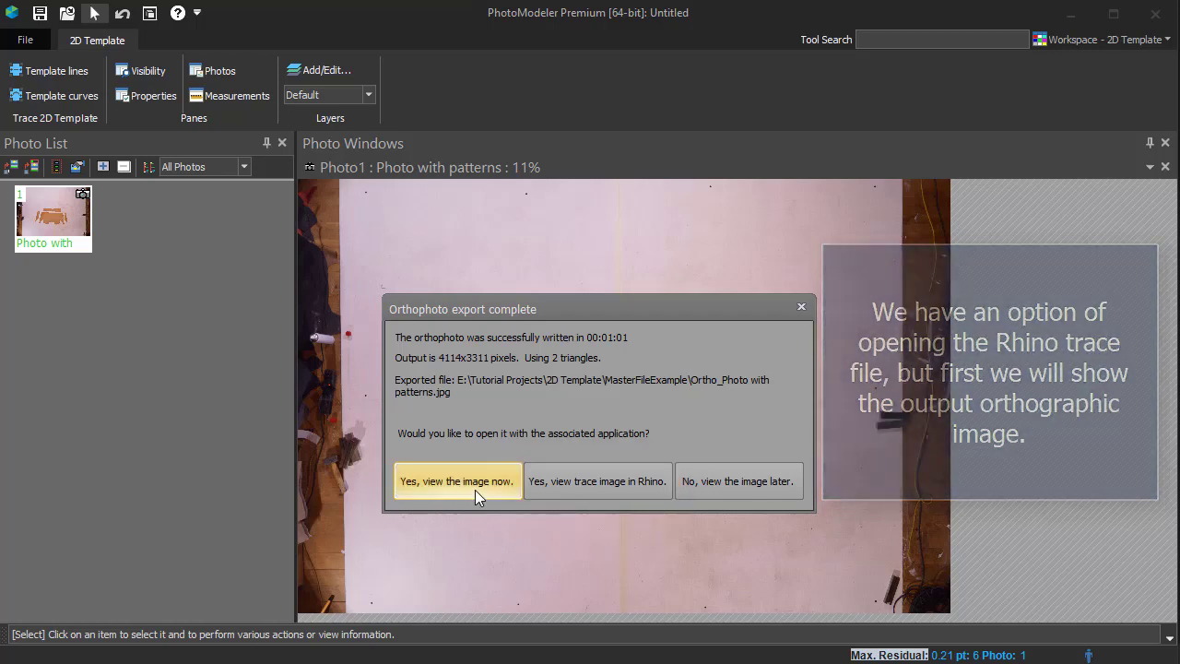
click(475, 489)
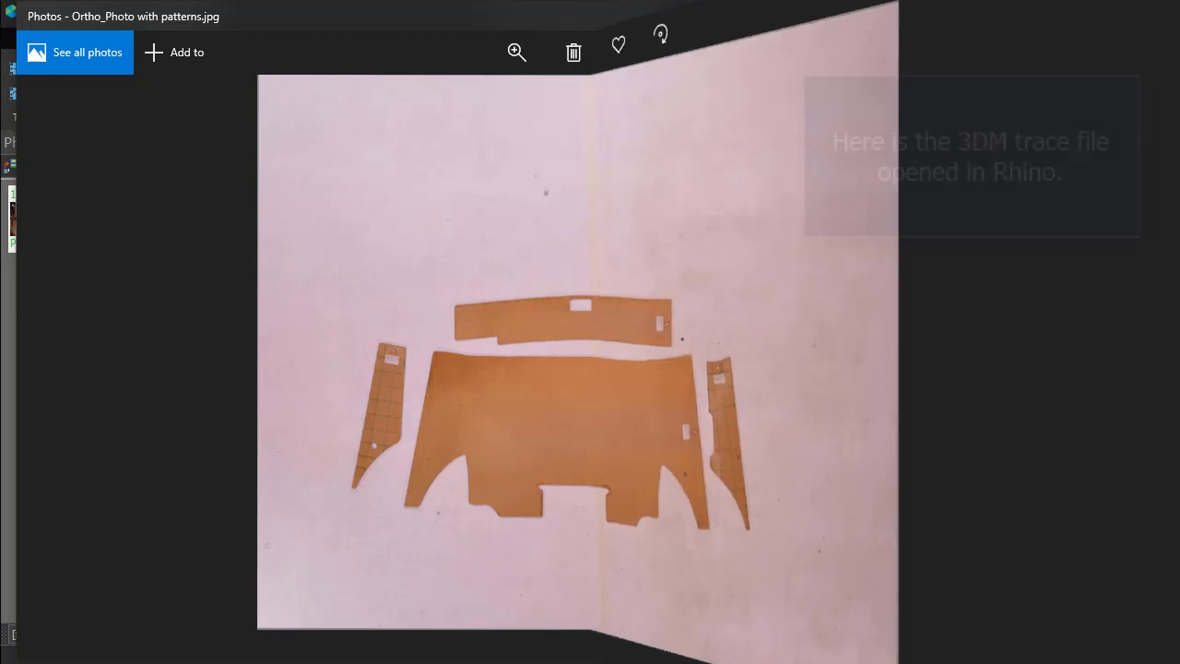
Look over the exported orthophoto of the flattened cardboard template pieces
scroll(305, 366, up, 2)
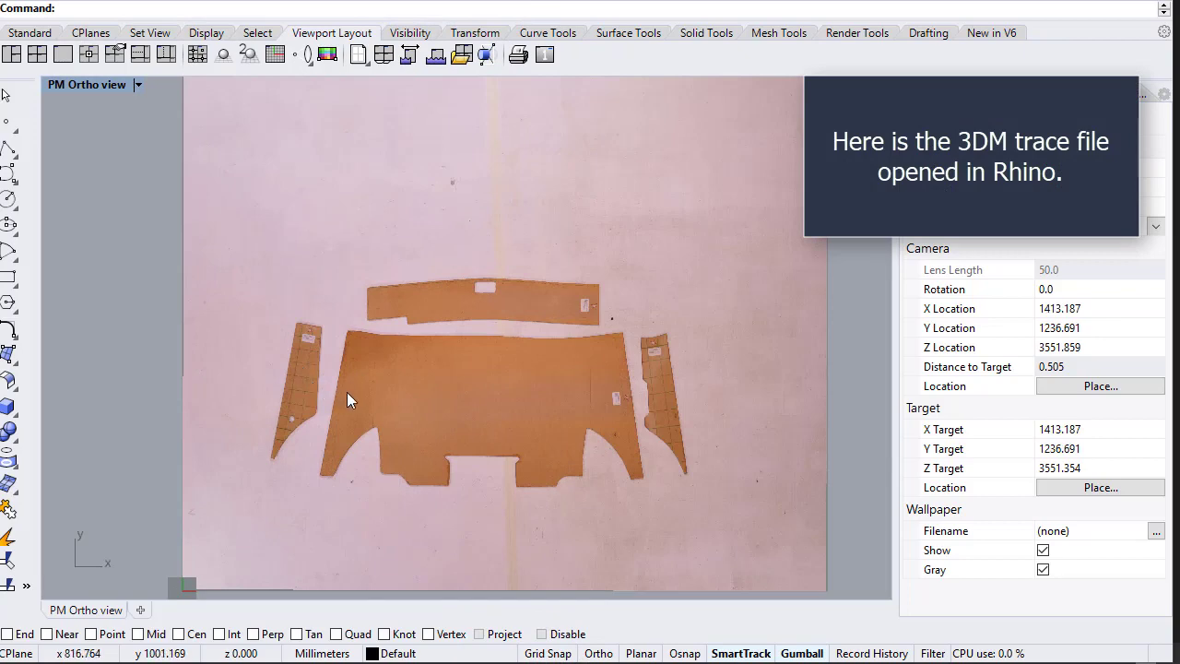
Trace a straight polyline down the narrow left template piece
scroll(347, 392, up, 3)
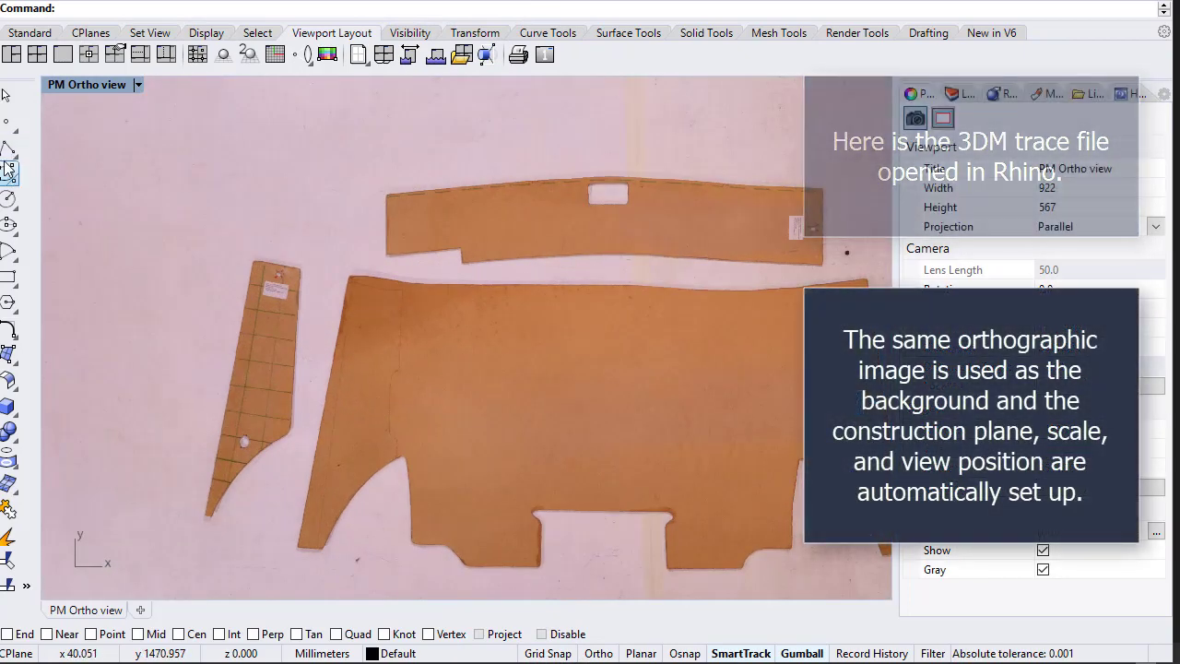
click(7, 147)
scroll(231, 272, up, 2)
scroll(267, 267, up, 2)
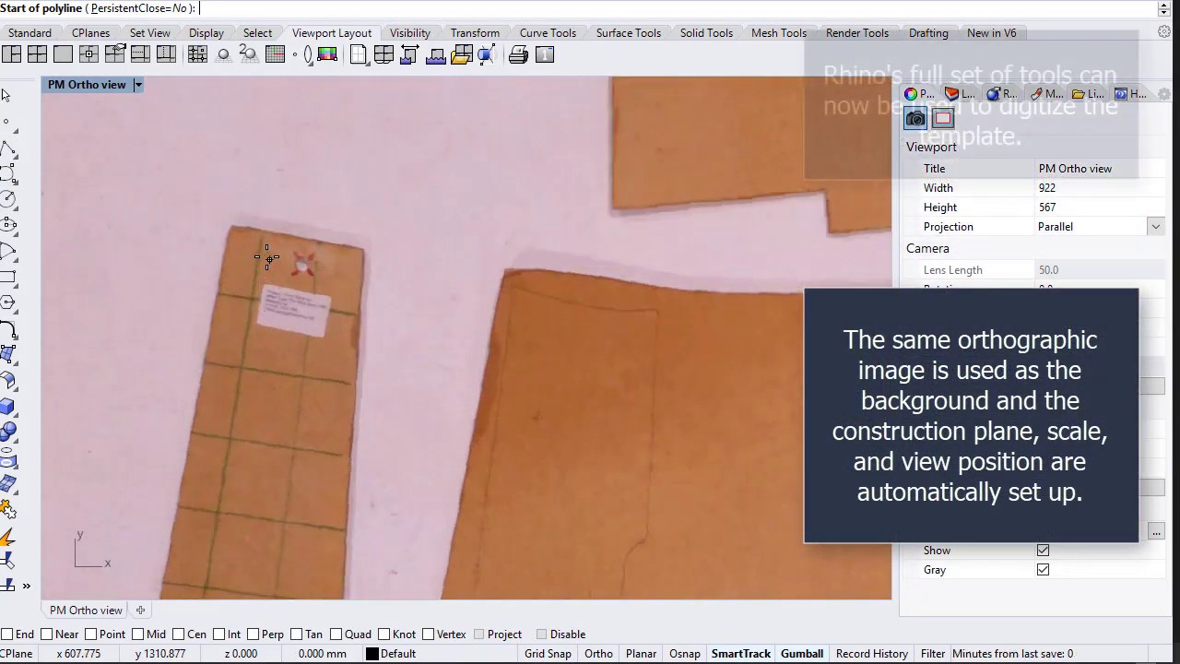
click(259, 241)
key(Down)
key(Down)
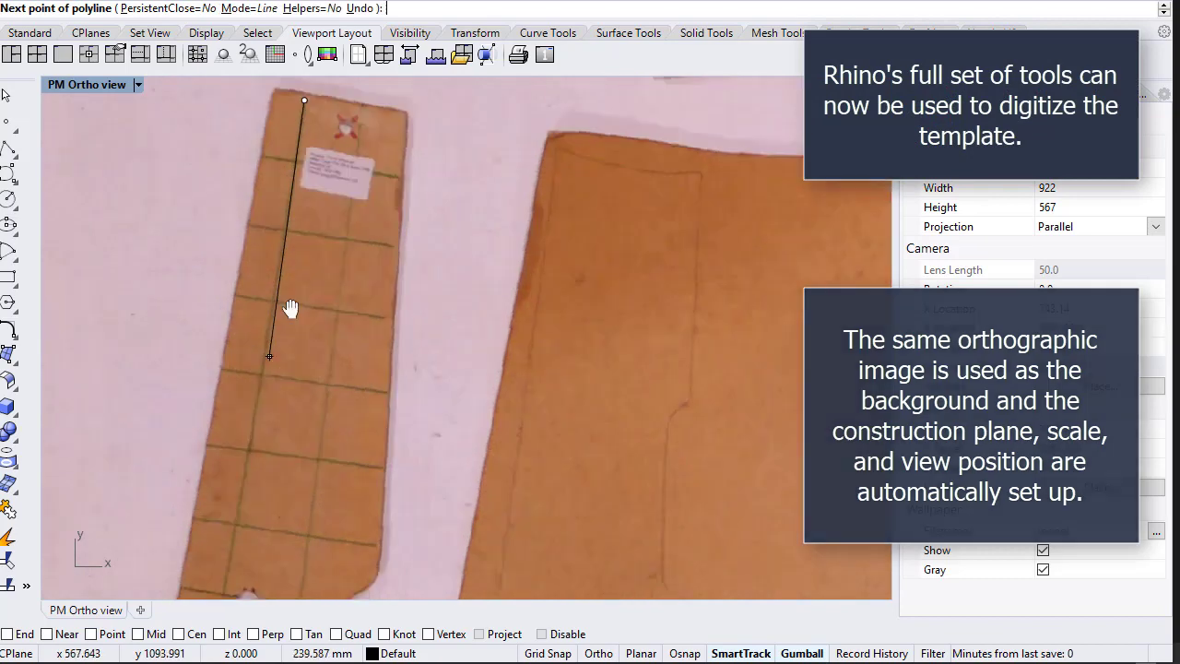
key(Down)
key(Down)
key(Down)
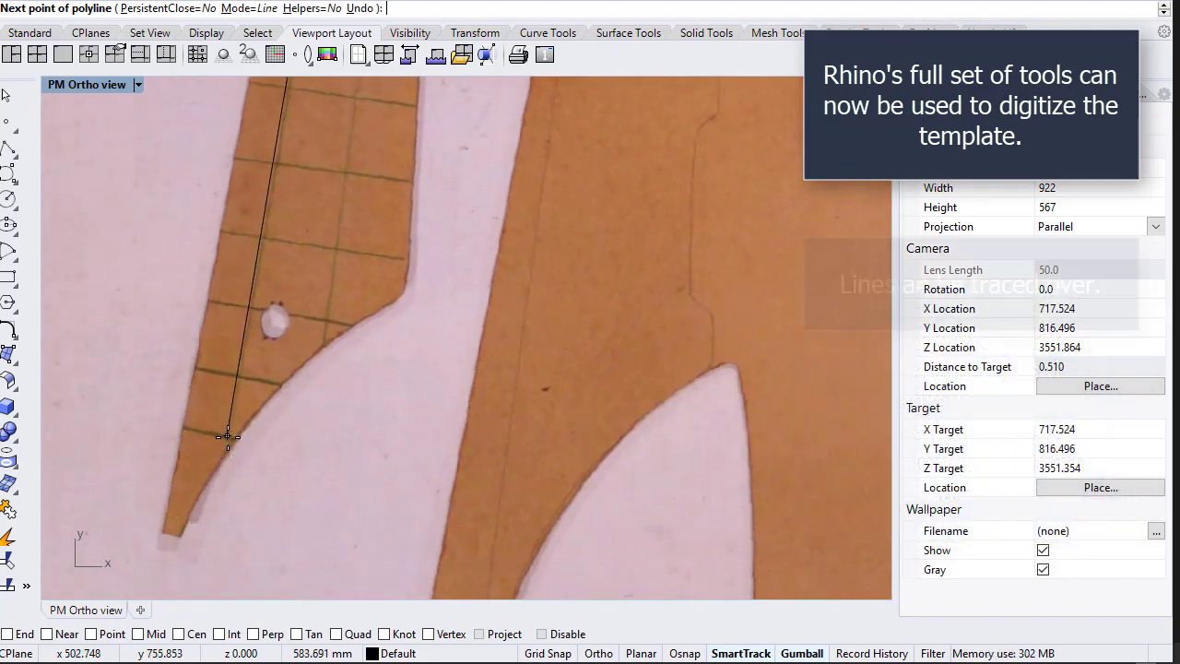
click(228, 438)
key(Return)
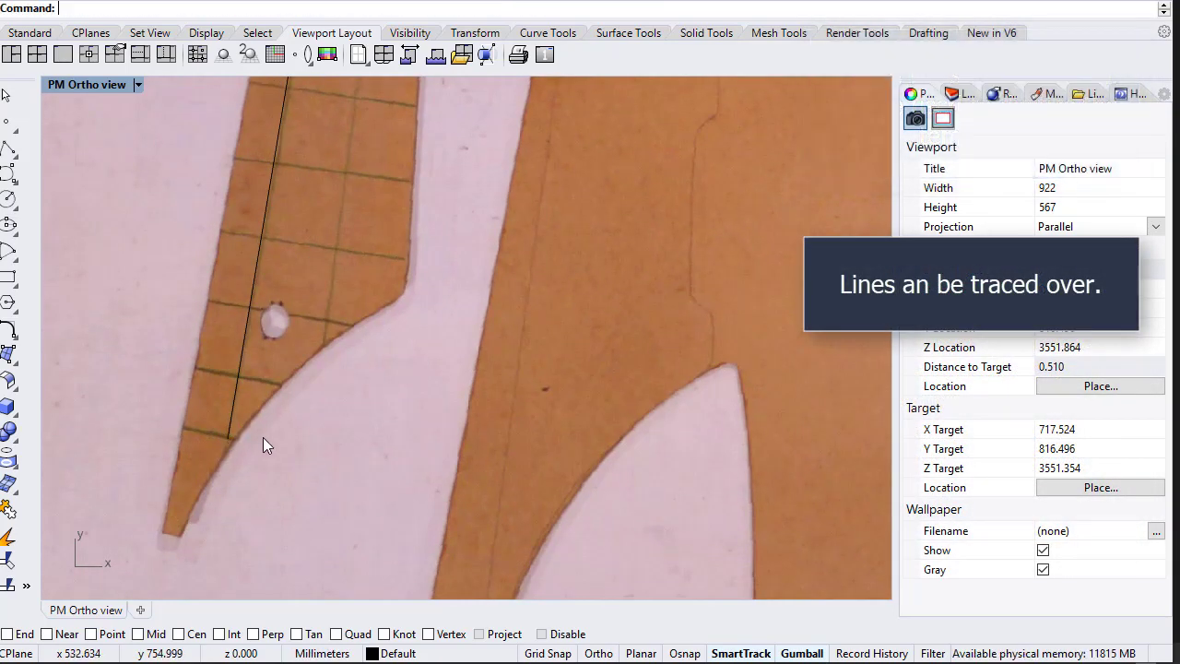
scroll(348, 364, down, 5)
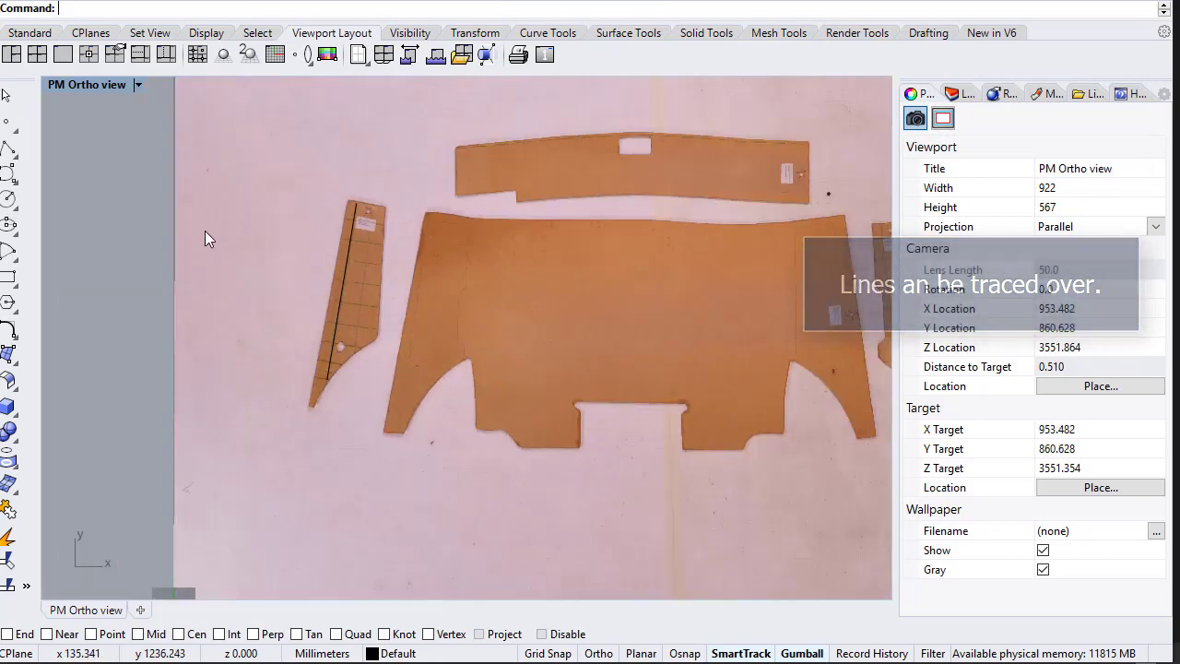
Start an interpolated curve along the upper piece's top edge, past the cut-out
click(13, 179)
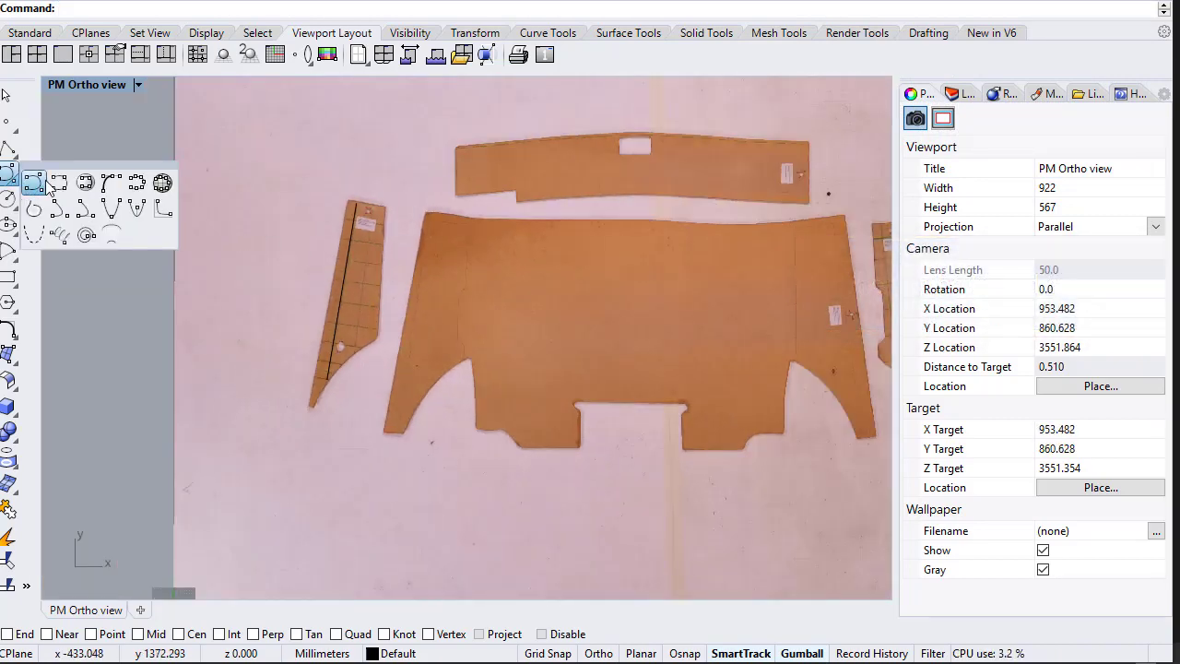
click(60, 185)
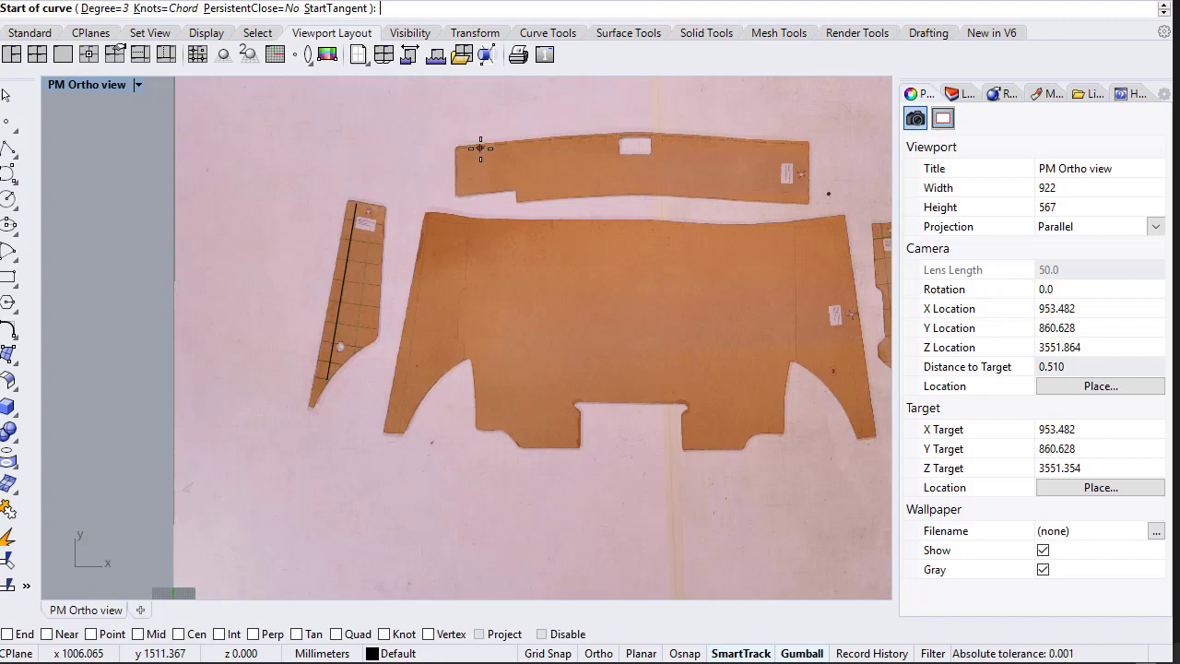
scroll(452, 143, up, 3)
scroll(438, 143, up, 2)
click(431, 150)
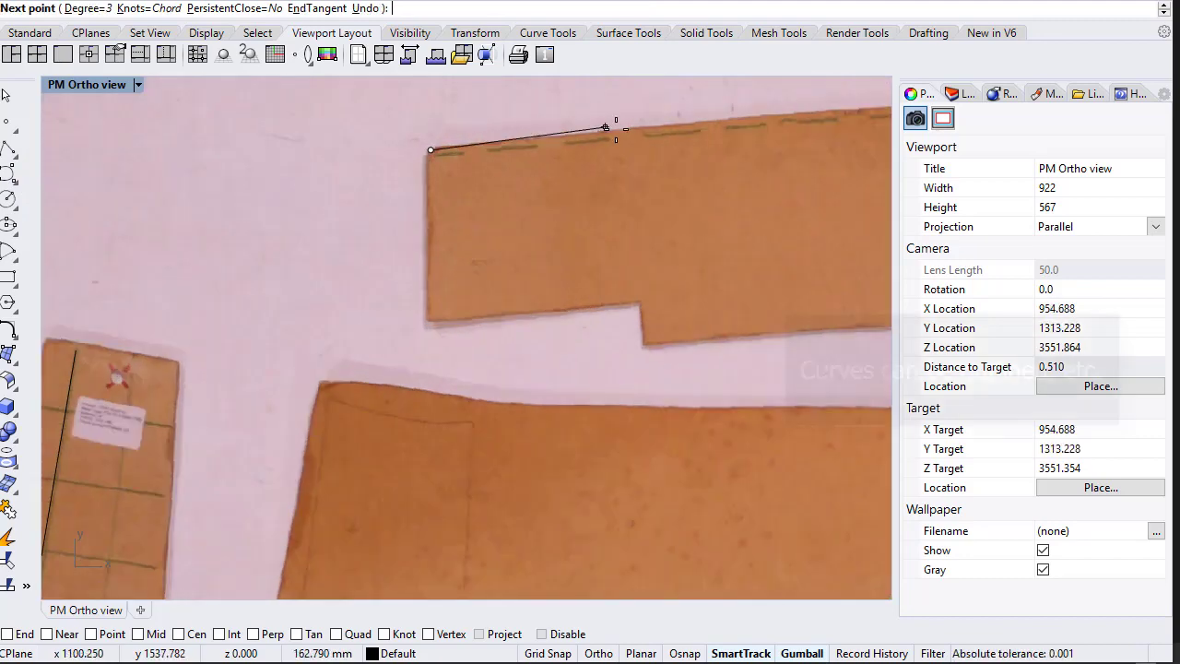
click(646, 126)
right_drag(683, 123, 151, 177)
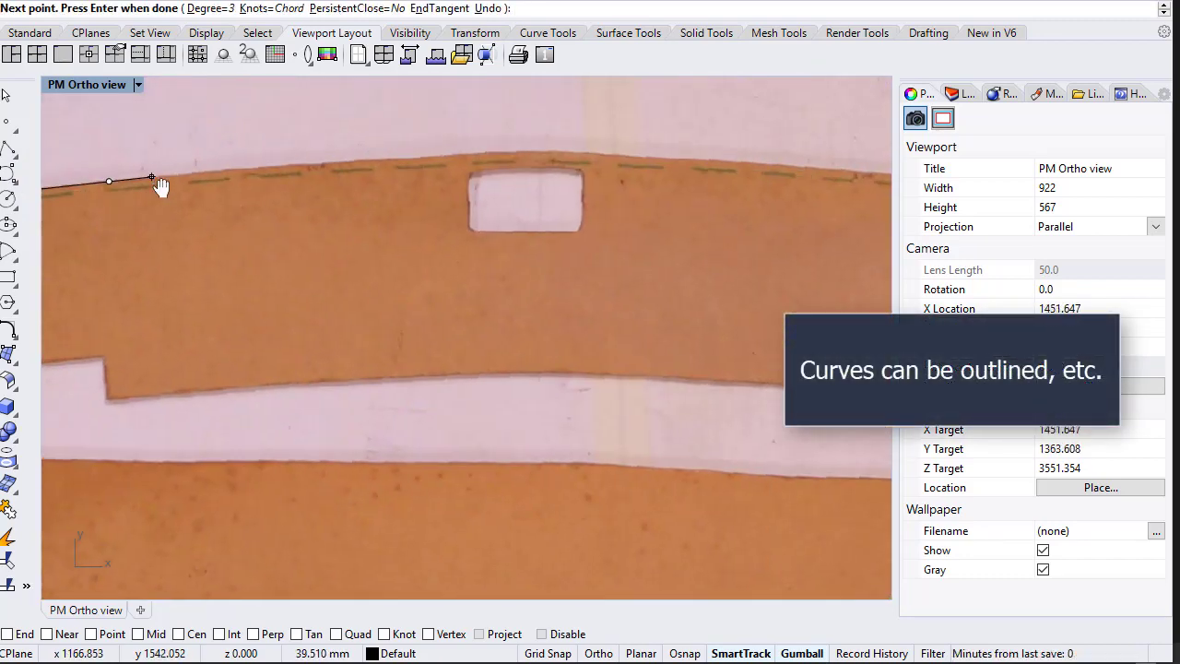
click(390, 159)
click(499, 152)
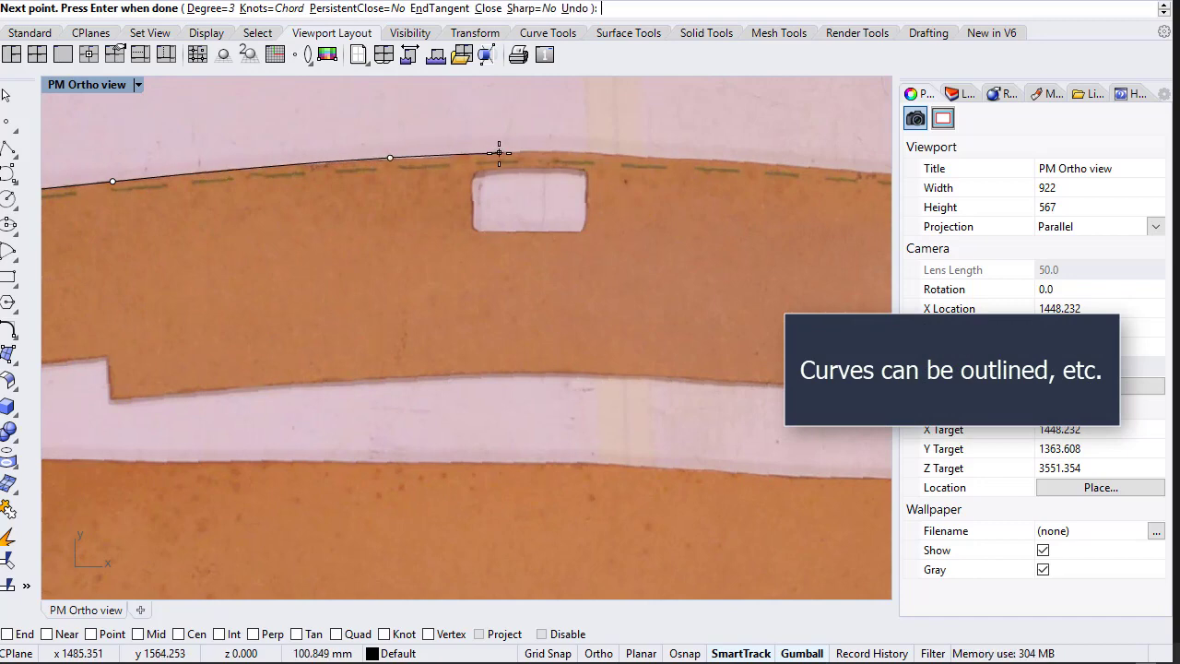
Continue the curve to the upper piece's right corner, finish it, and select it
click(760, 164)
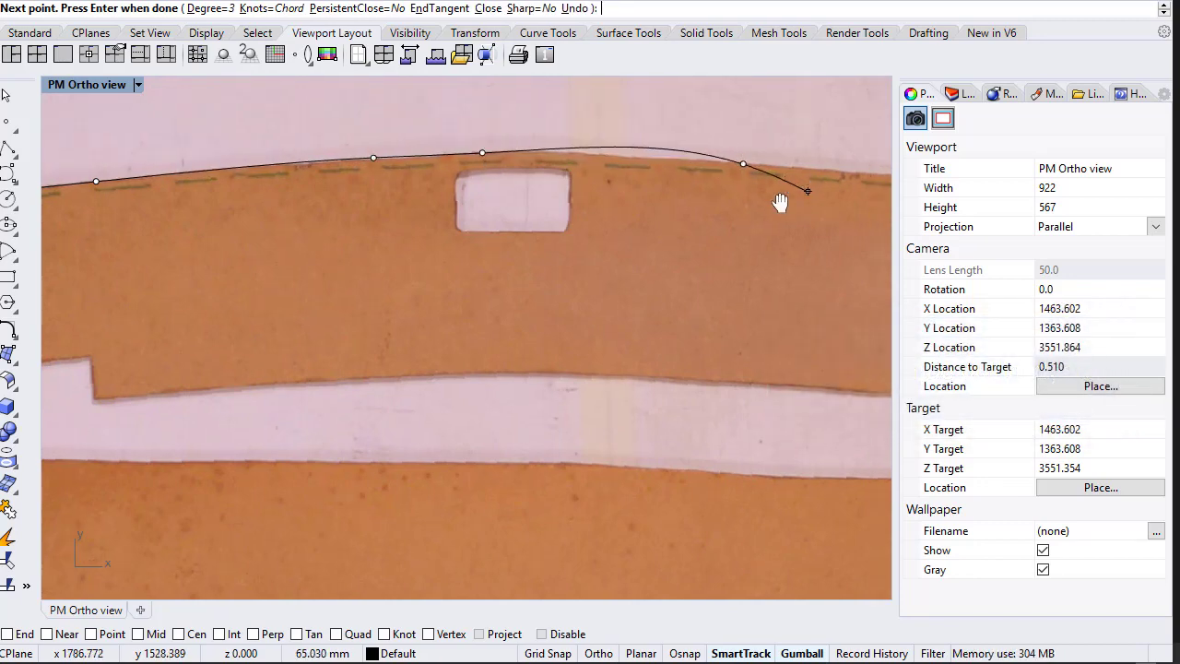
right_drag(760, 164, 295, 168)
click(565, 185)
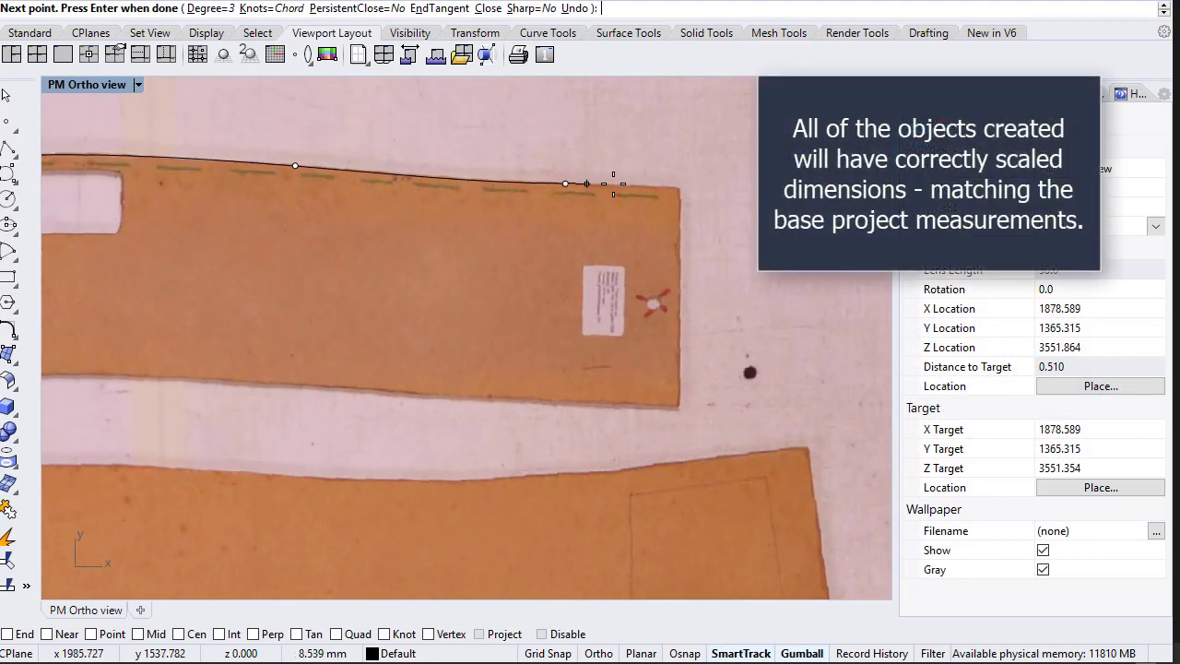
click(678, 188)
key(Return)
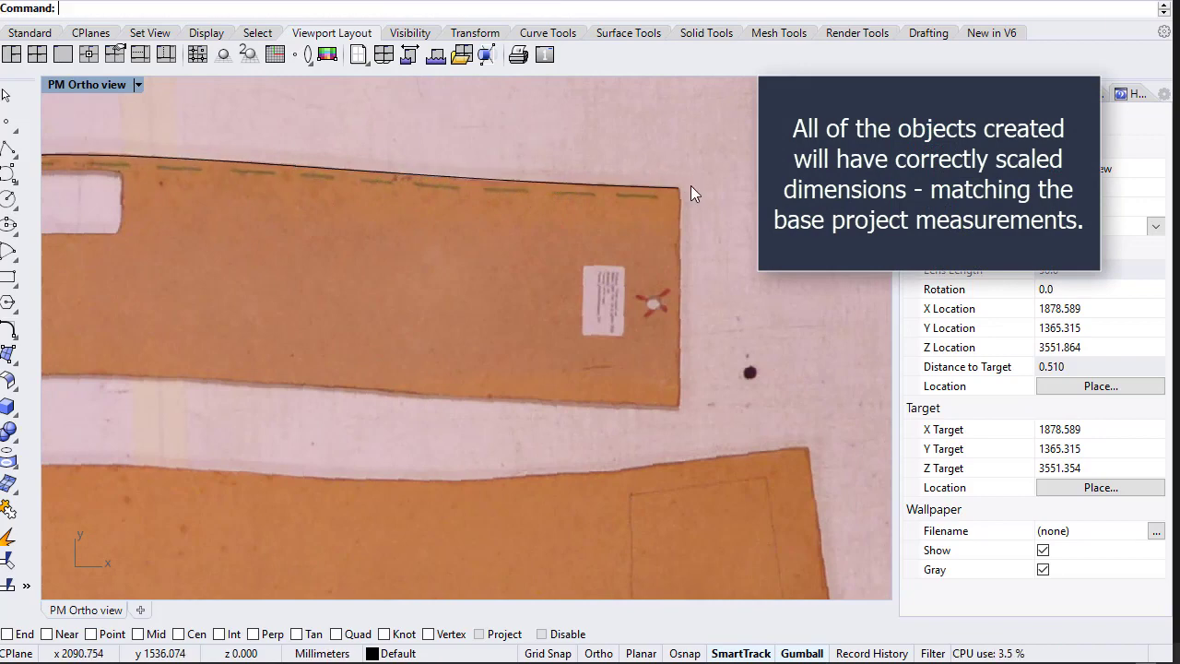
scroll(159, 305, down, 3)
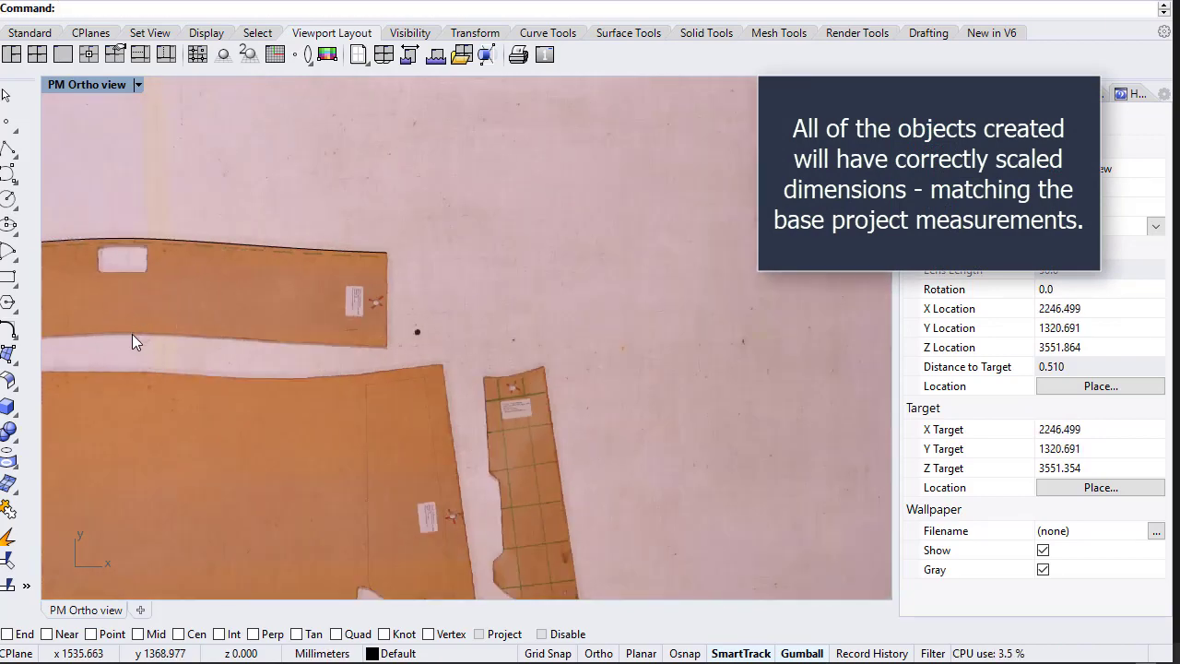
right_drag(131, 334, 434, 268)
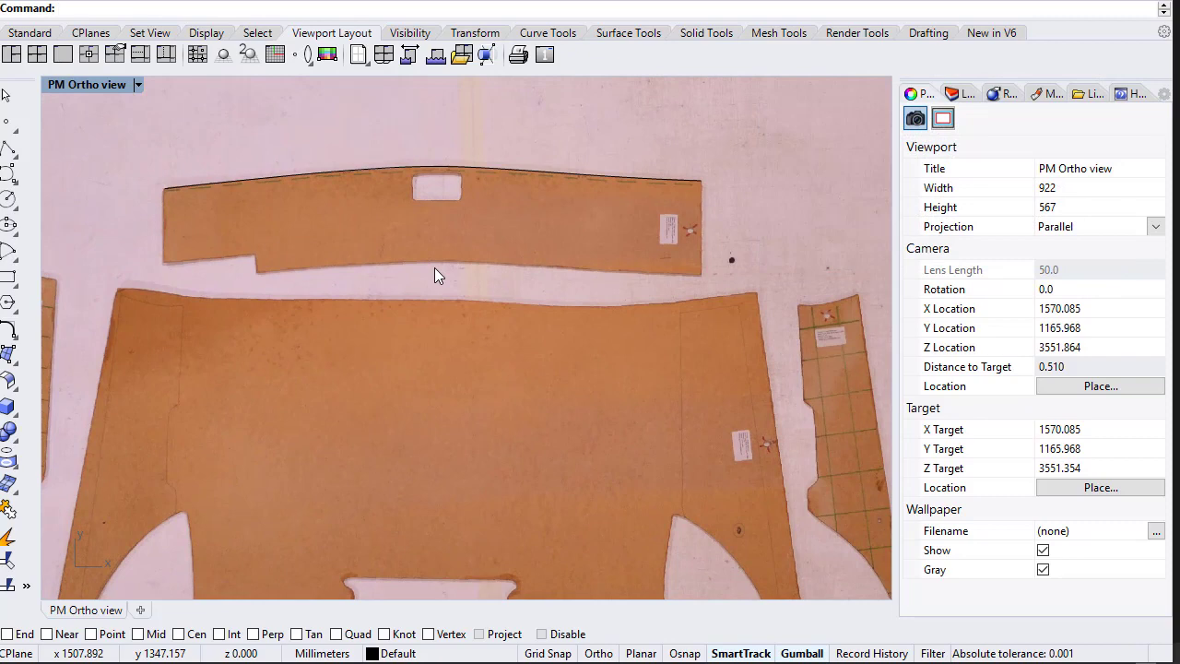
click(345, 169)
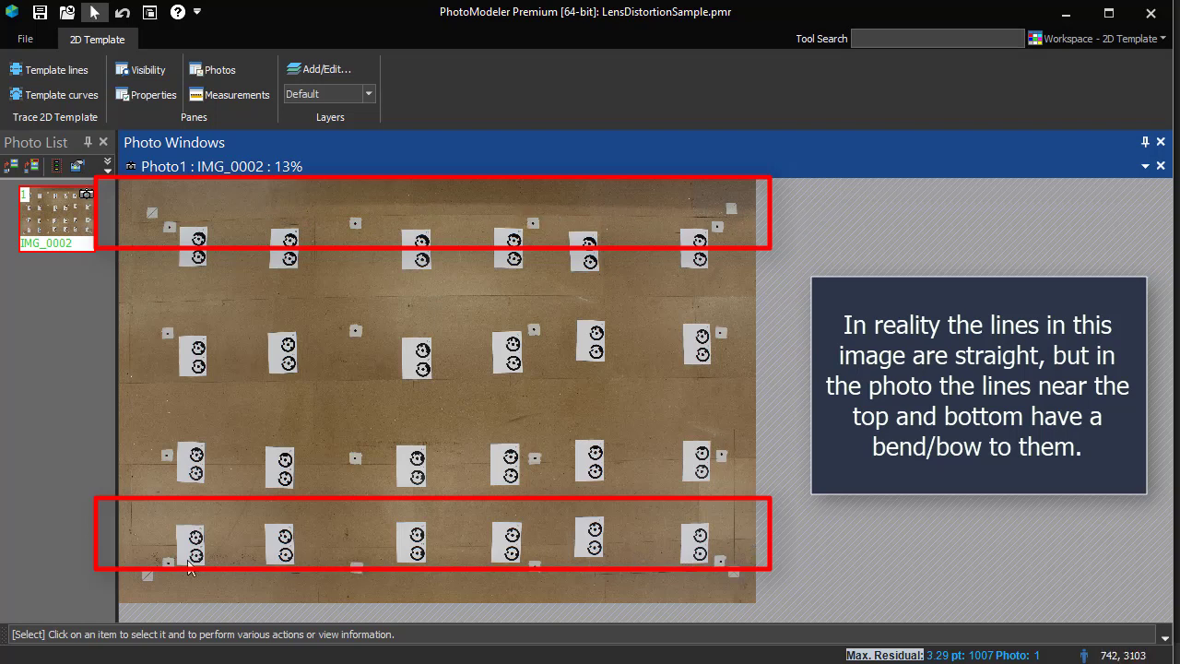
Zoom and pan around the lens distortion sample photo
scroll(476, 214, up, 2)
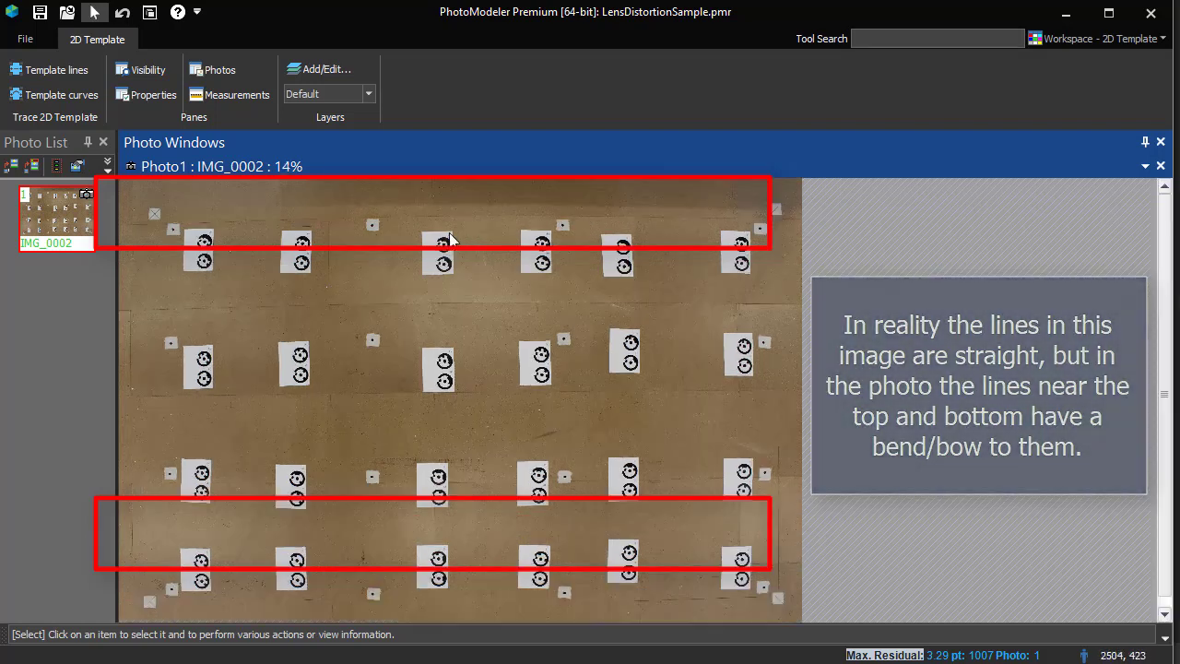
scroll(608, 238, up, 1)
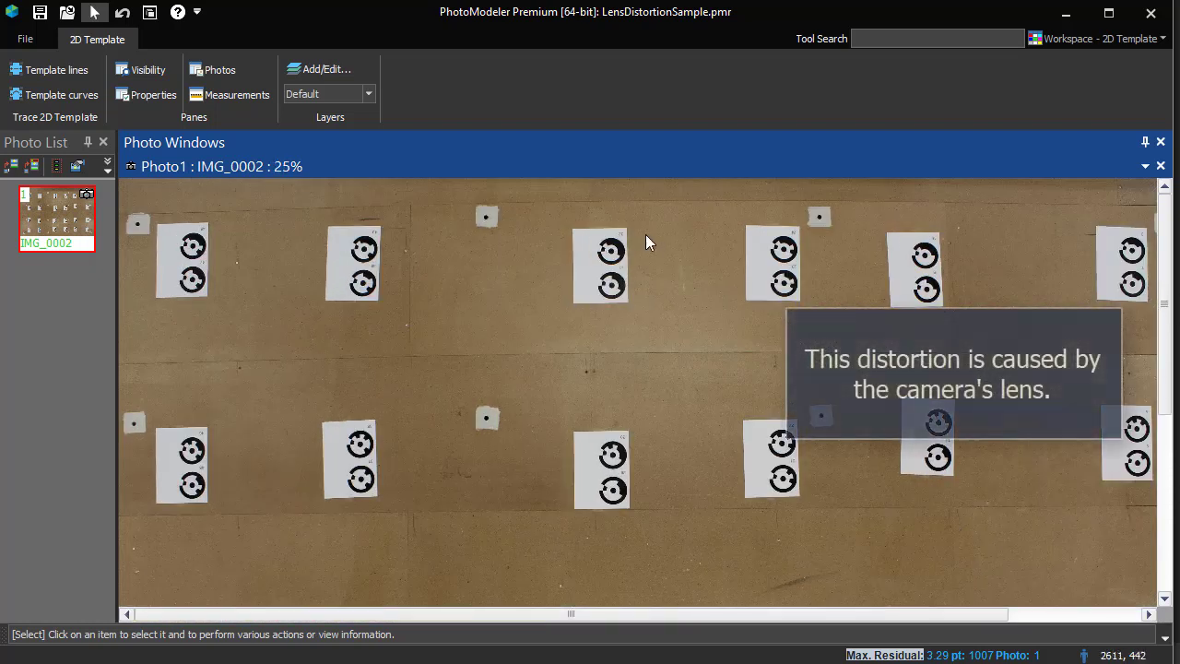
middle_drag(645, 239, 645, 273)
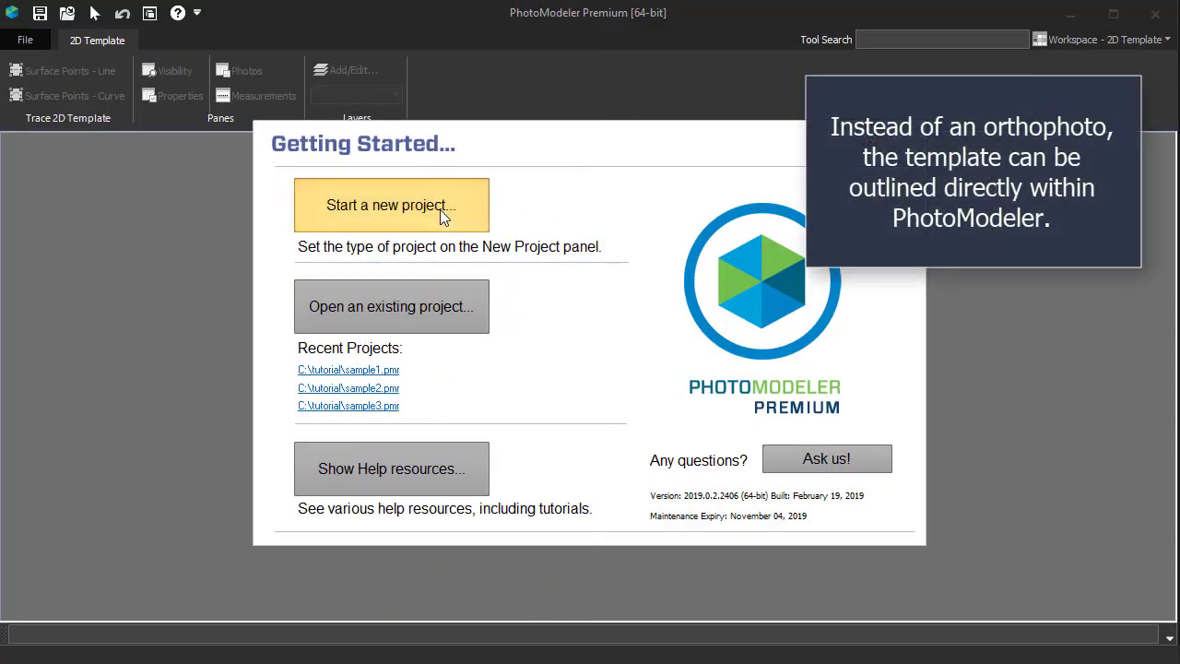
Create a new 2D template project for a permanently mounted camera using IMG_0019.JPG
click(441, 215)
click(398, 625)
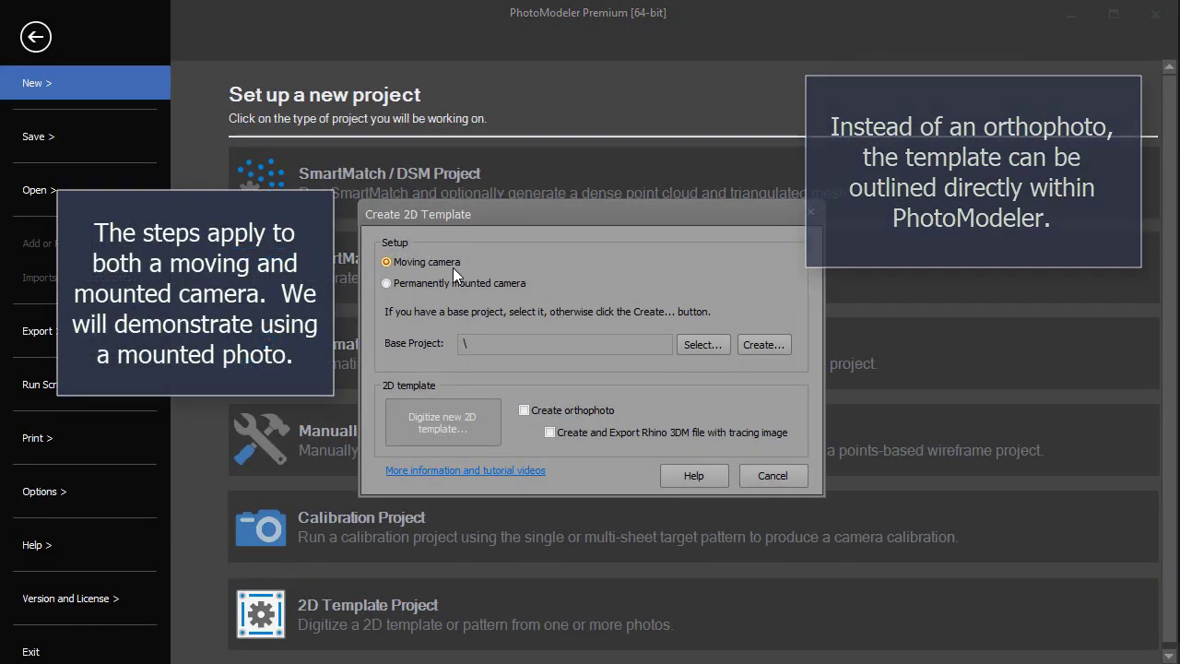
click(457, 283)
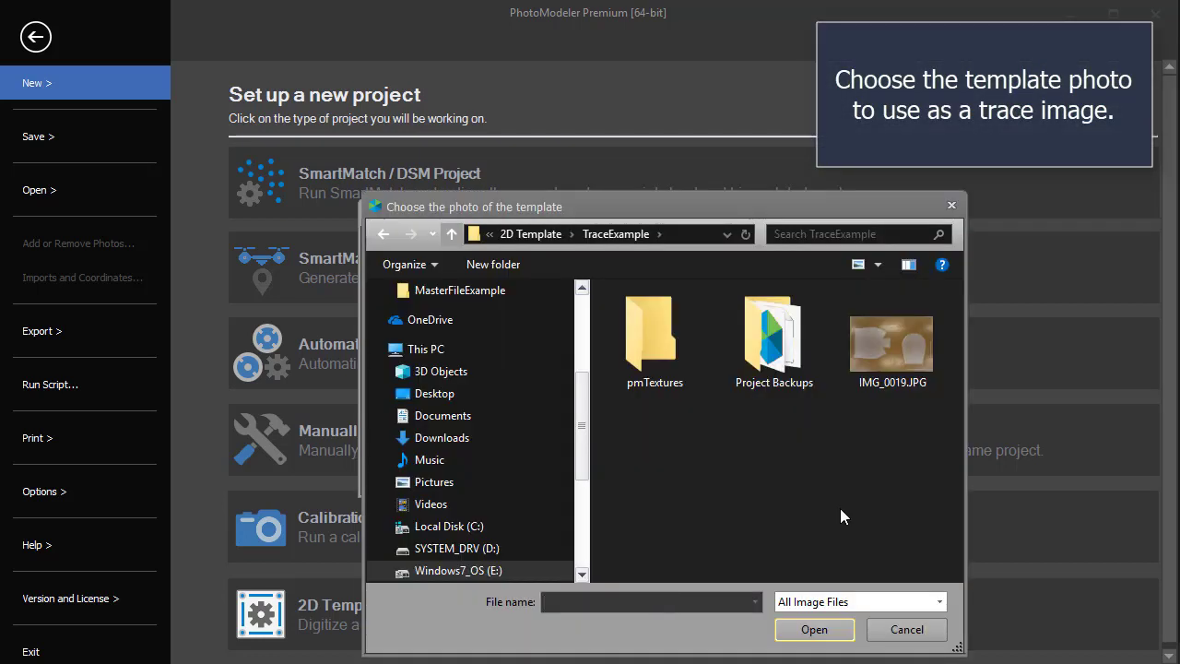
click(891, 346)
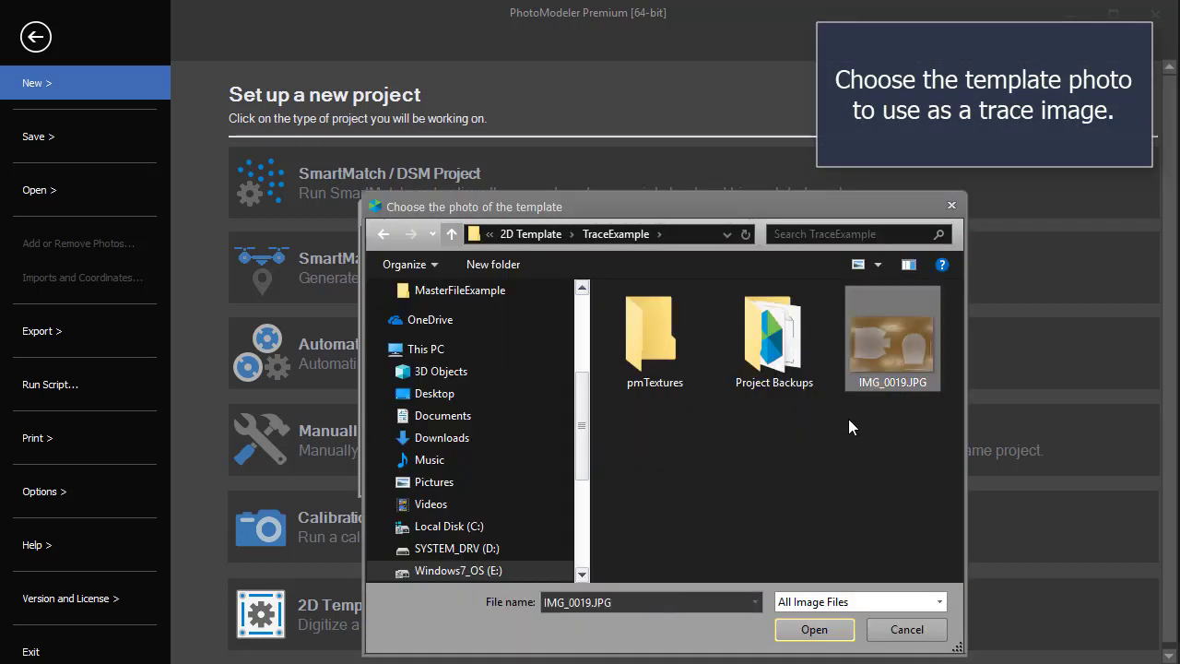
click(811, 633)
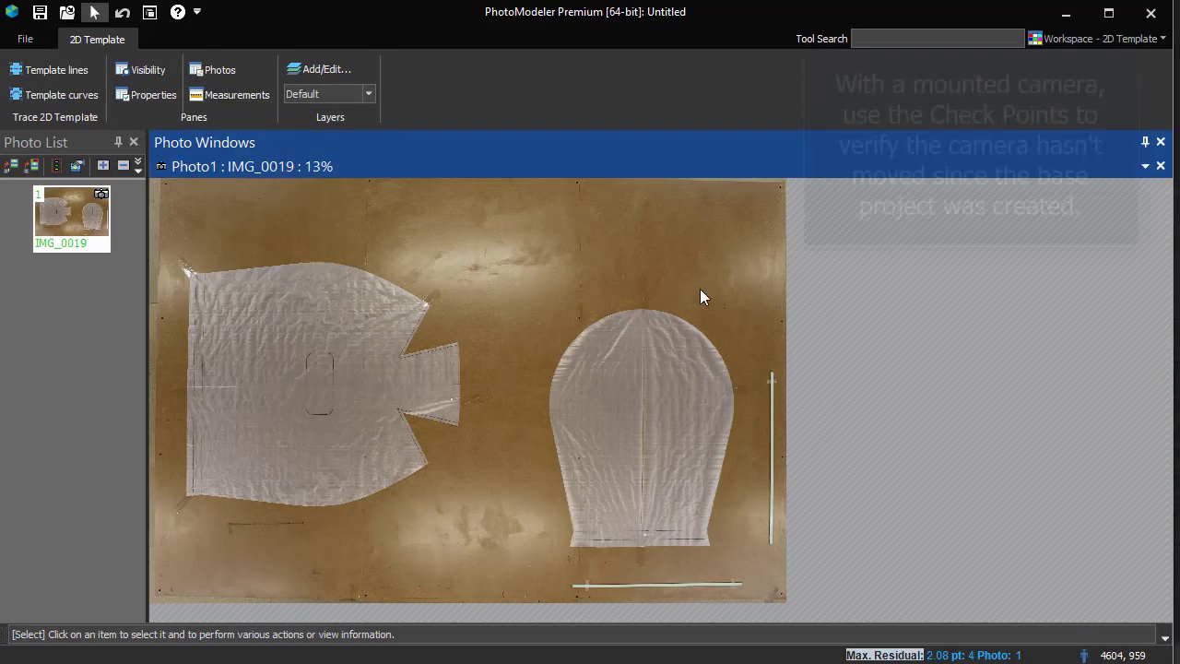
Show the CheckPoints layer in 2D on the IMG_0019 photo
click(140, 71)
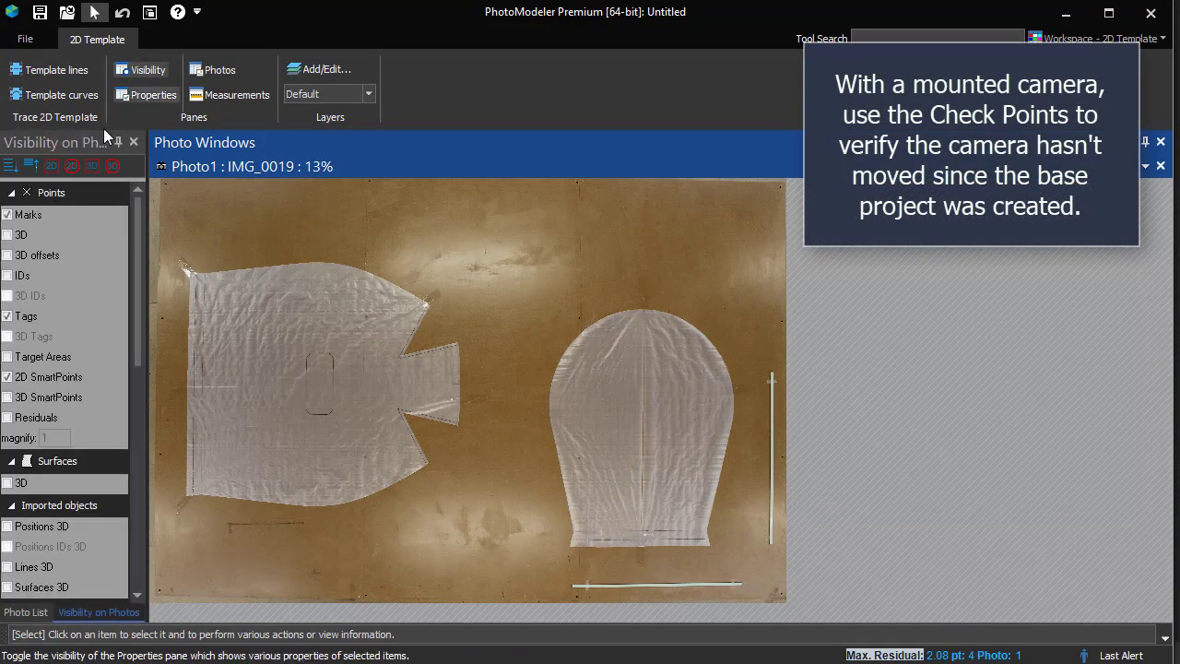
scroll(133, 498, down, 5)
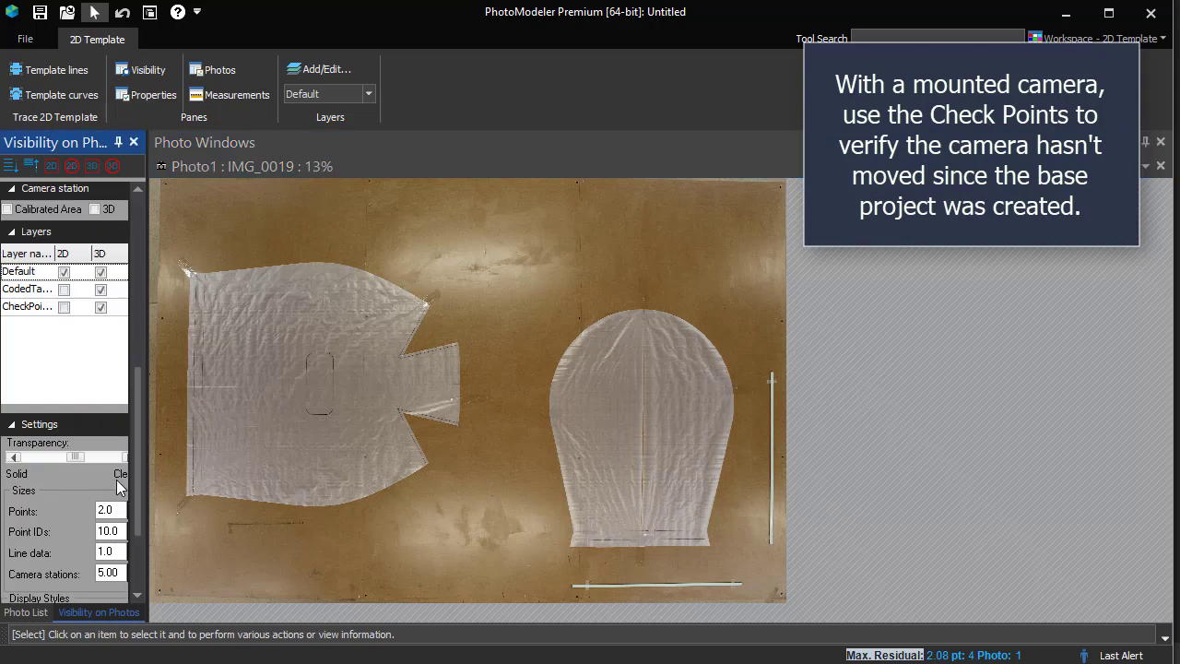
click(63, 307)
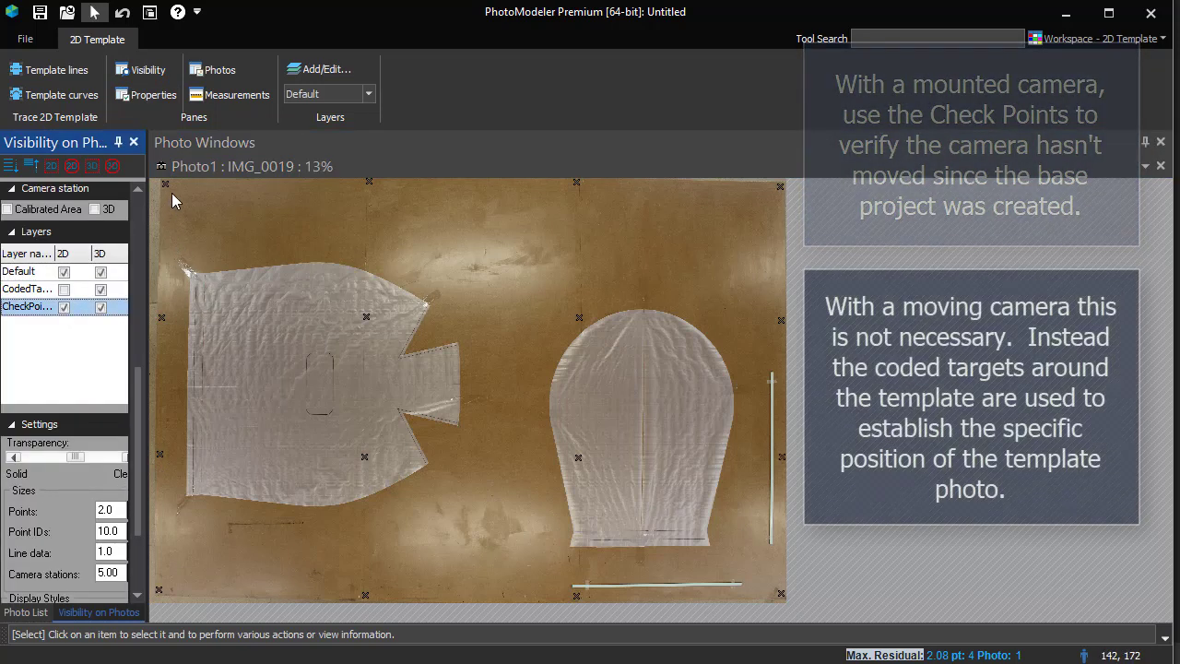
Hide the CheckPoints markers on IMG_0019 again
click(175, 188)
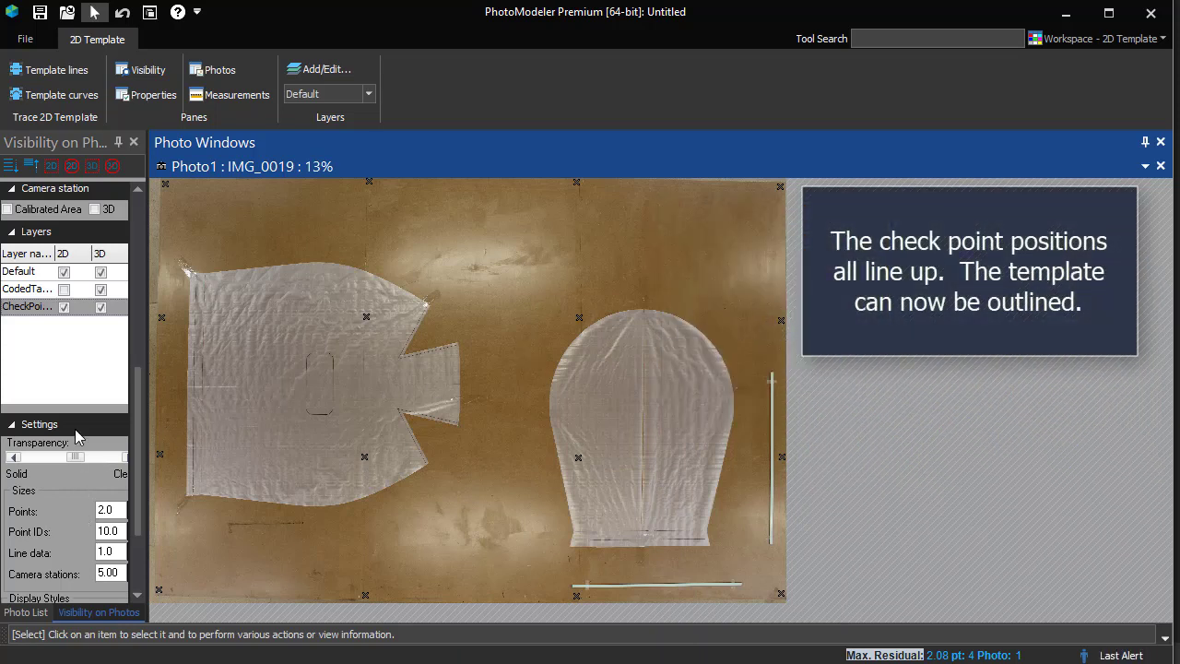
click(64, 308)
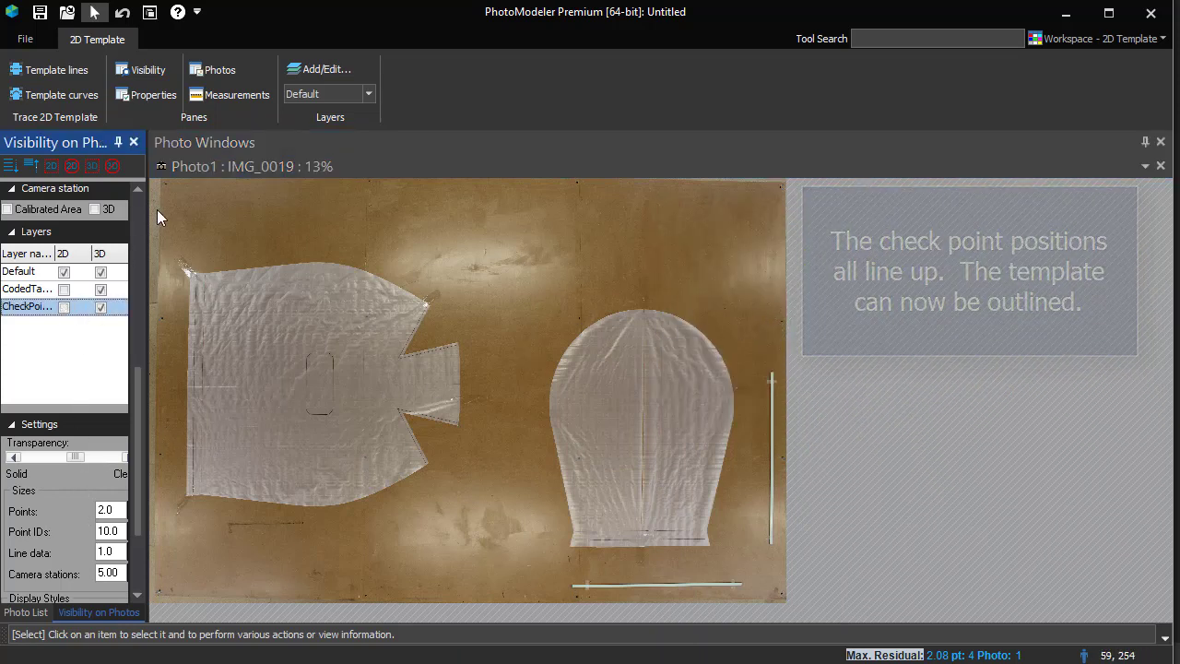
Start template lines at the left piece's corner, ending at the notch's inner corner
click(62, 72)
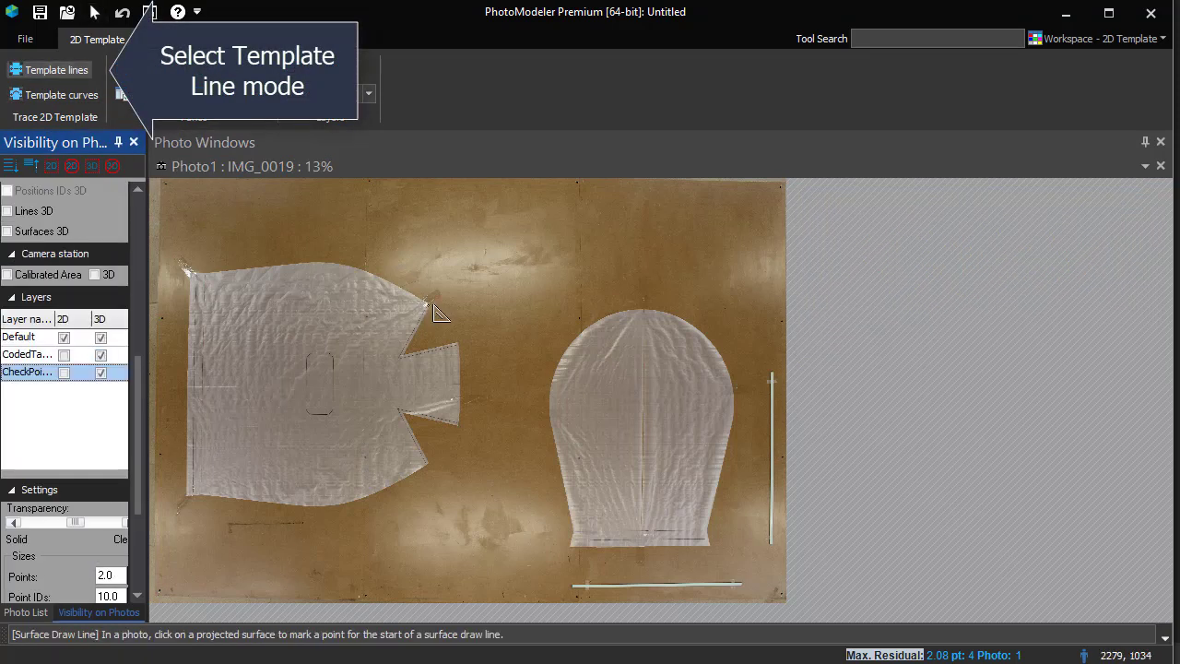
scroll(434, 314, up, 1)
scroll(434, 313, up, 2)
scroll(627, 305, up, 3)
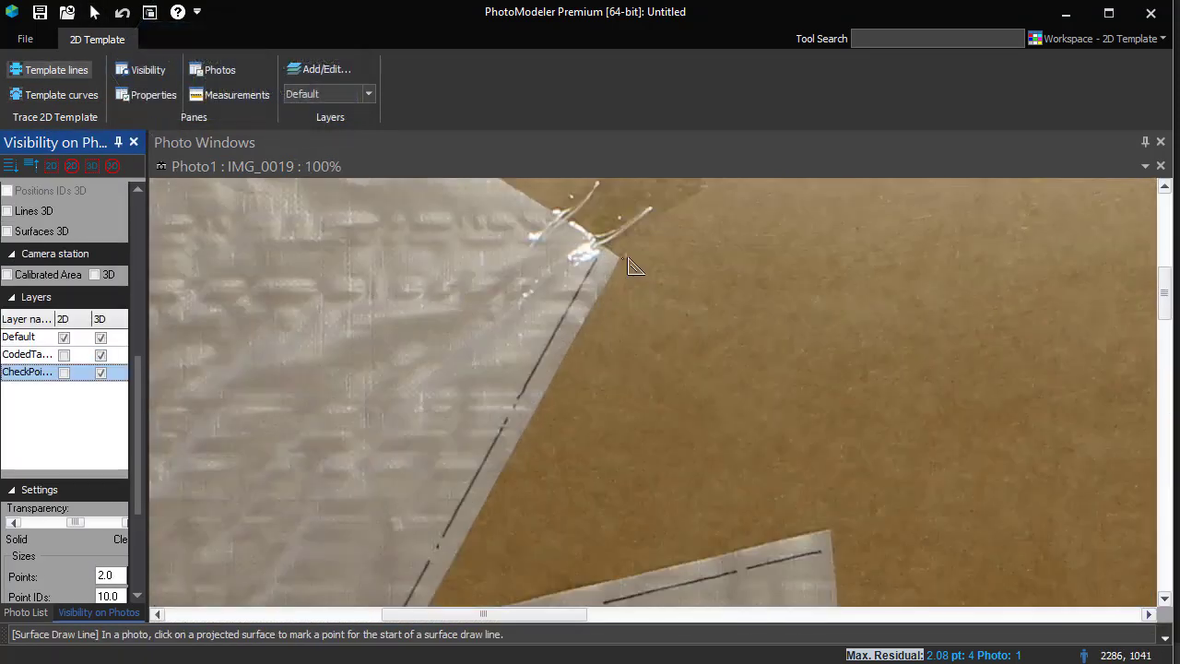
click(619, 258)
middle_drag(530, 395, 550, 351)
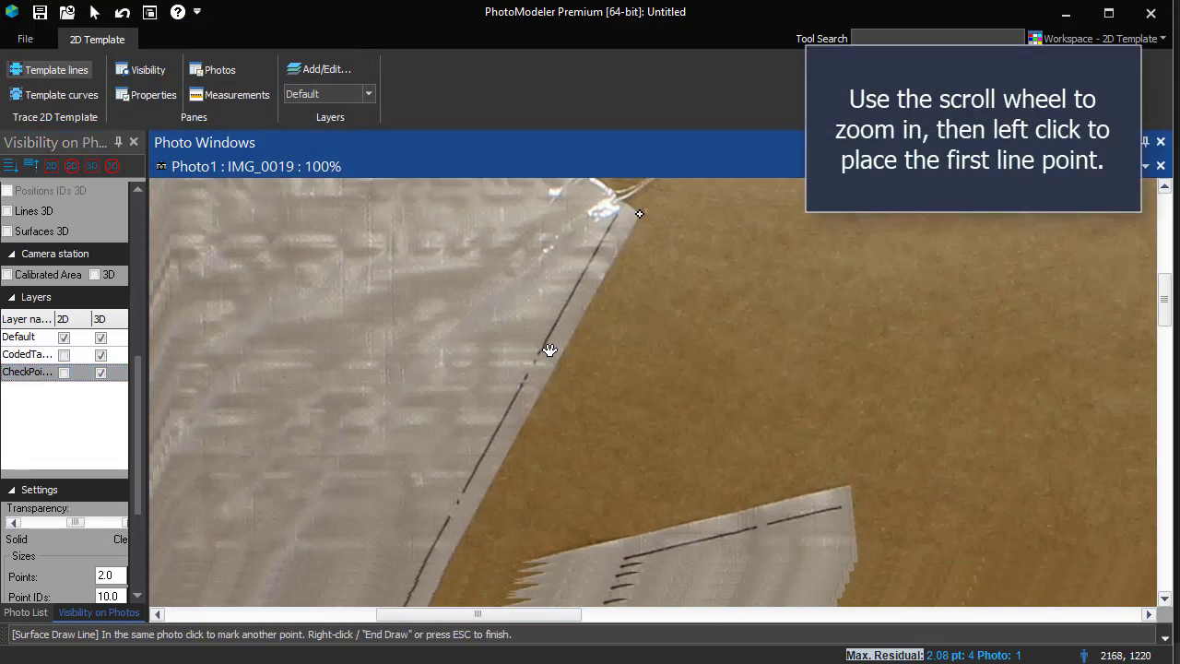
scroll(508, 398, down, 1)
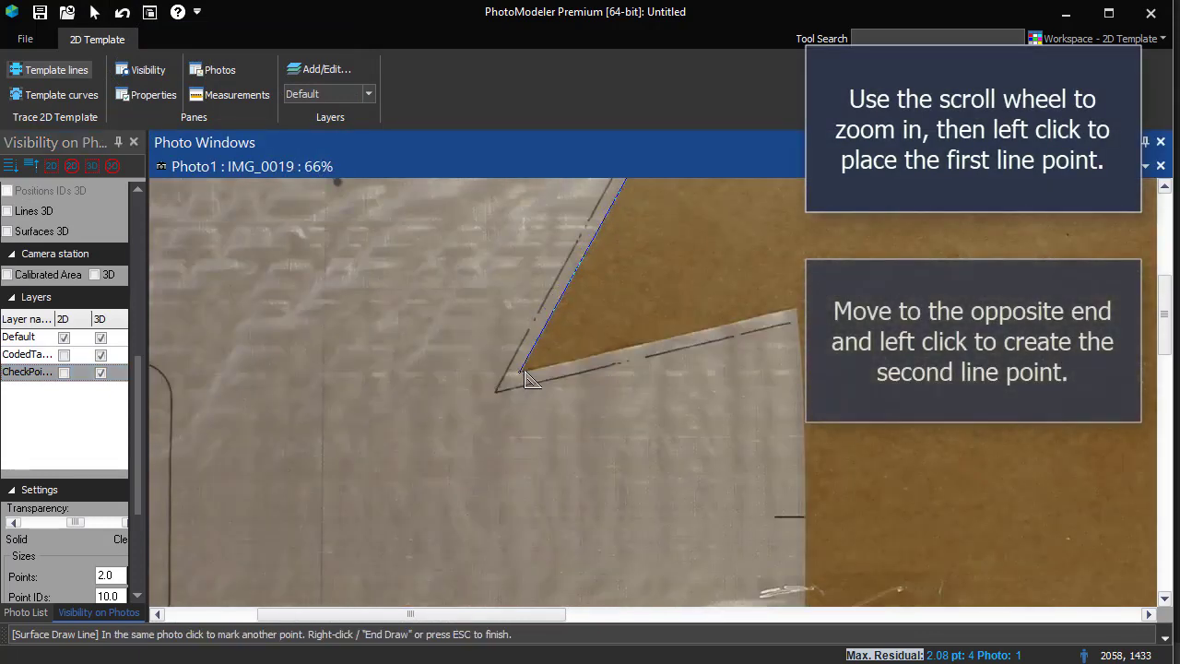
click(523, 372)
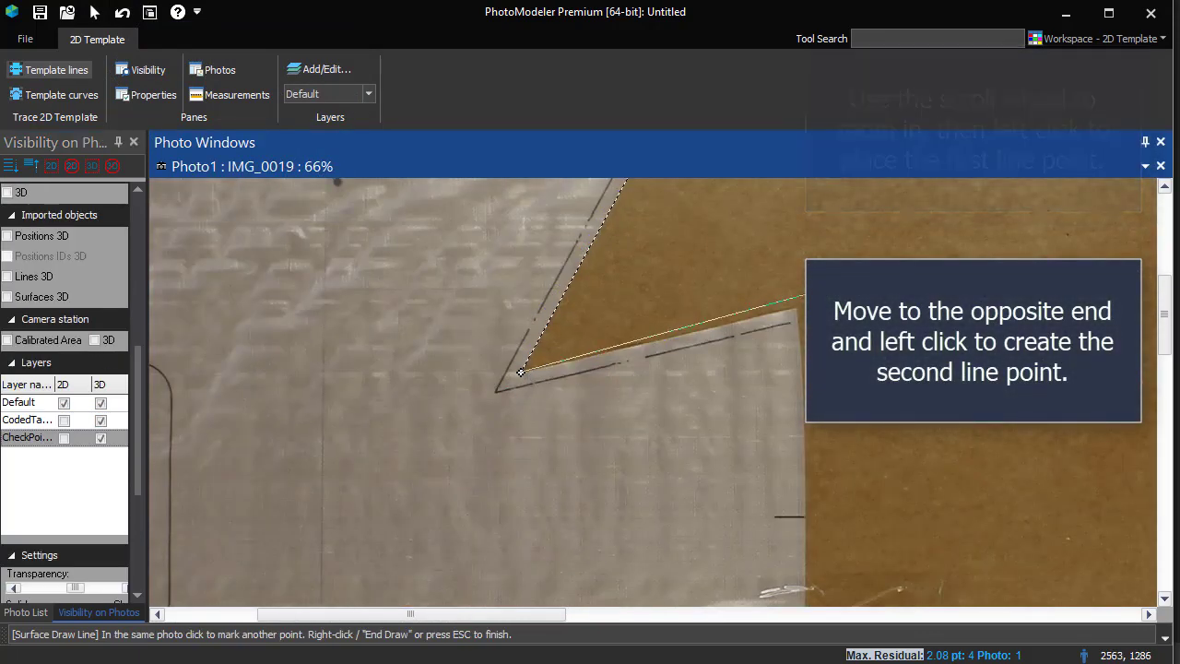
Continue the template lines around the notch's outer tip and corner, then end drawing
click(799, 313)
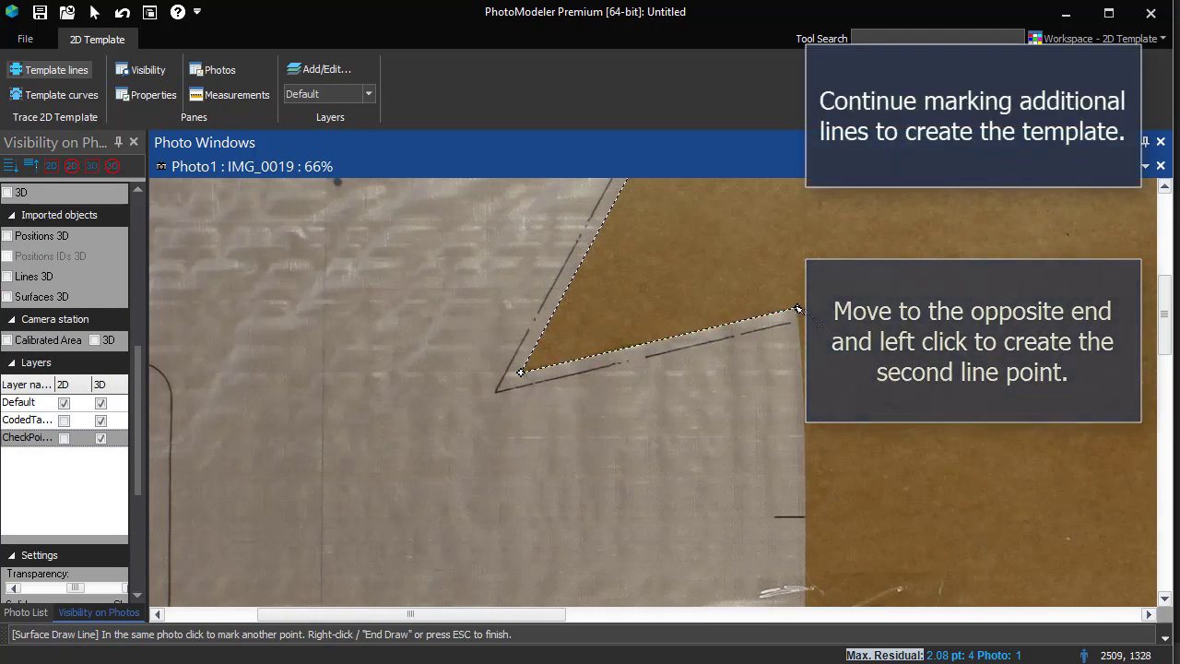
scroll(798, 318, down, 3)
scroll(728, 484, up, 1)
scroll(746, 482, up, 2)
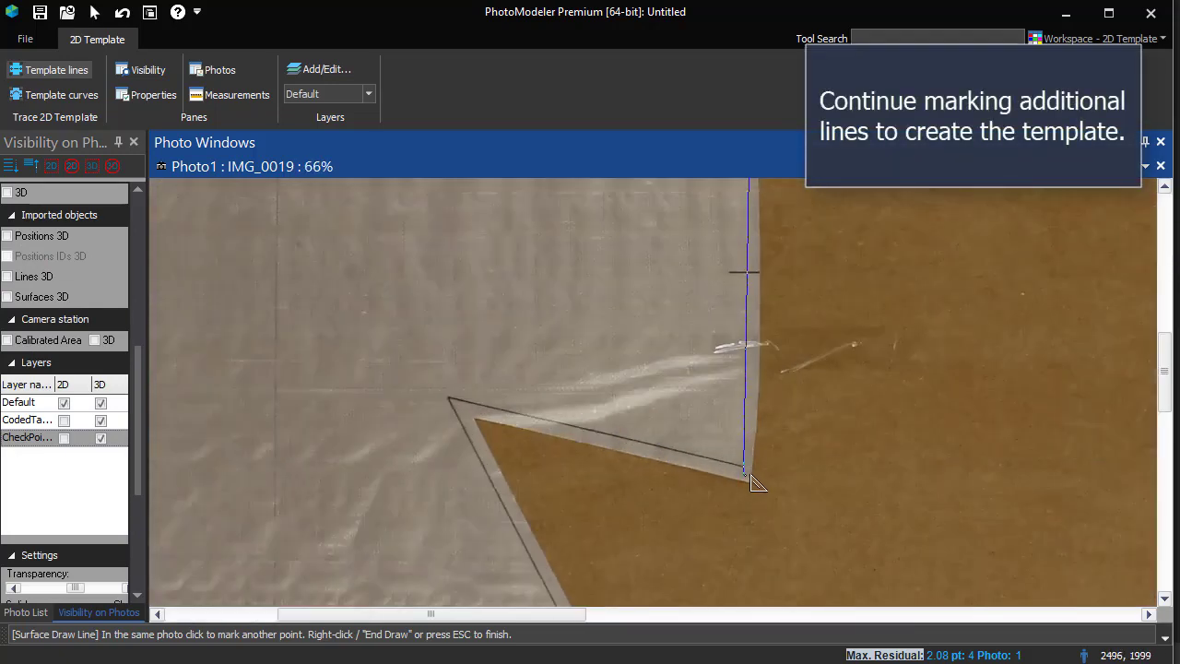
scroll(751, 484, up, 1)
click(753, 484)
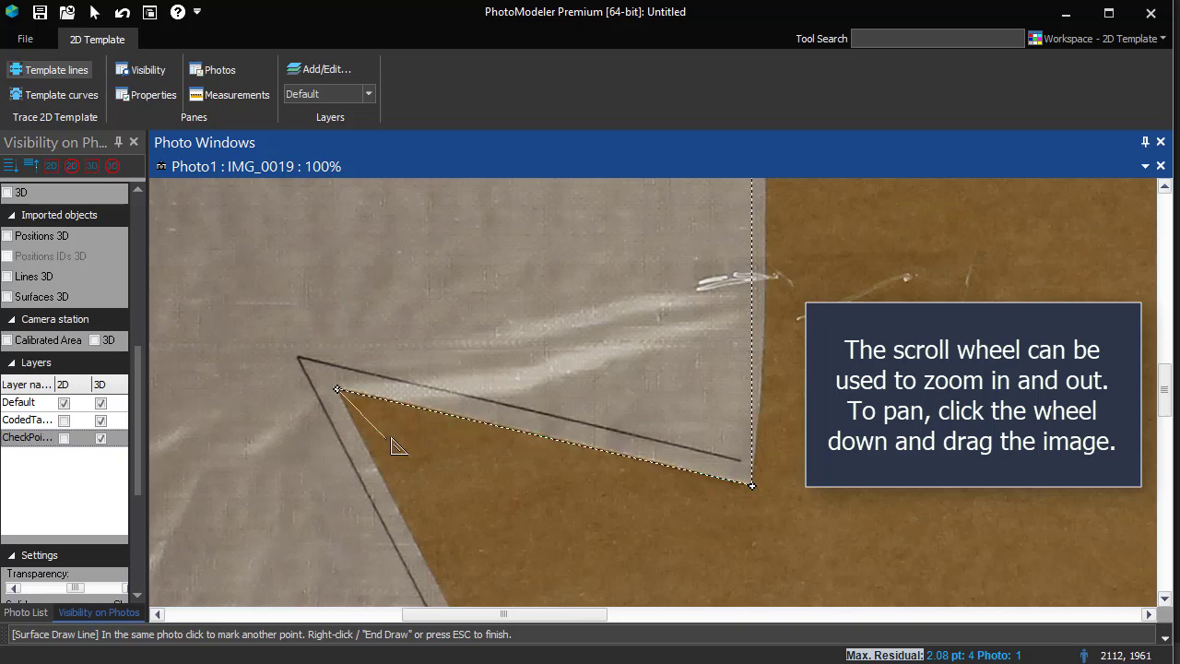
middle_drag(391, 445, 364, 189)
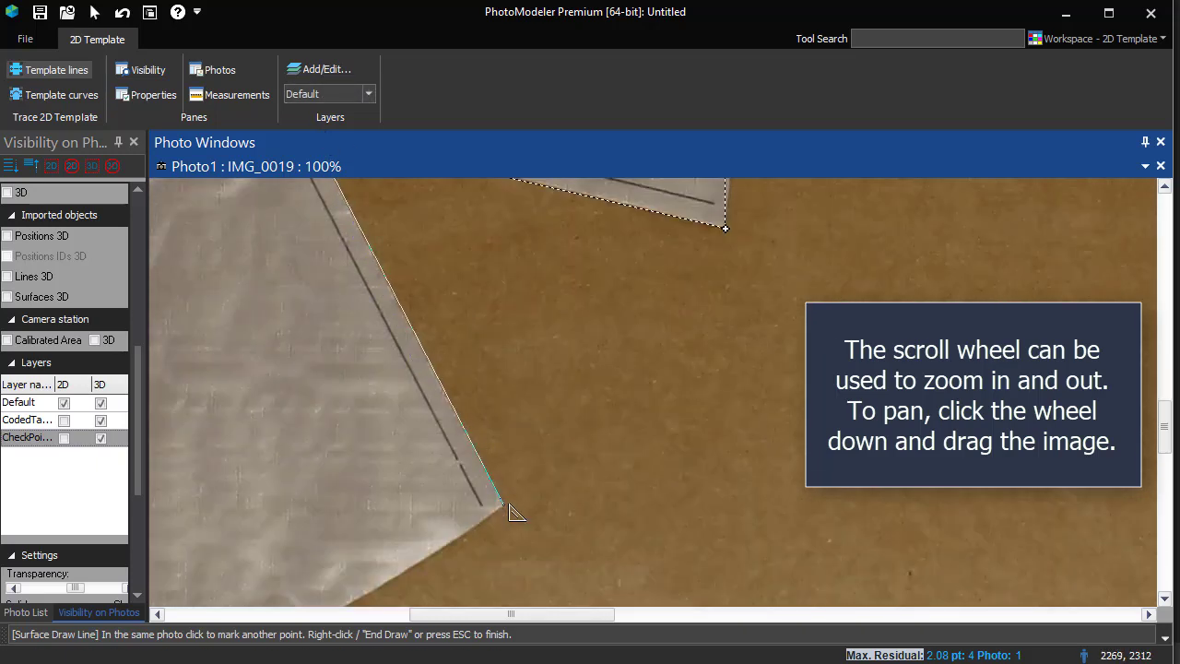
scroll(504, 506, down, 2)
scroll(472, 470, down, 2)
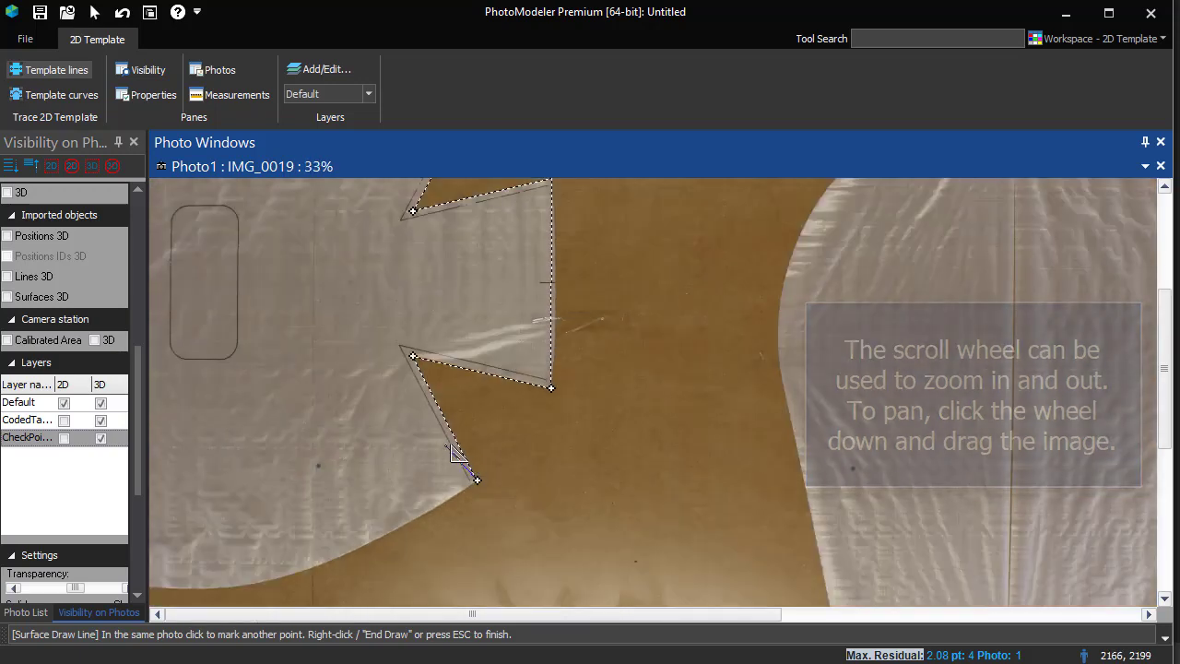
right_click(525, 450)
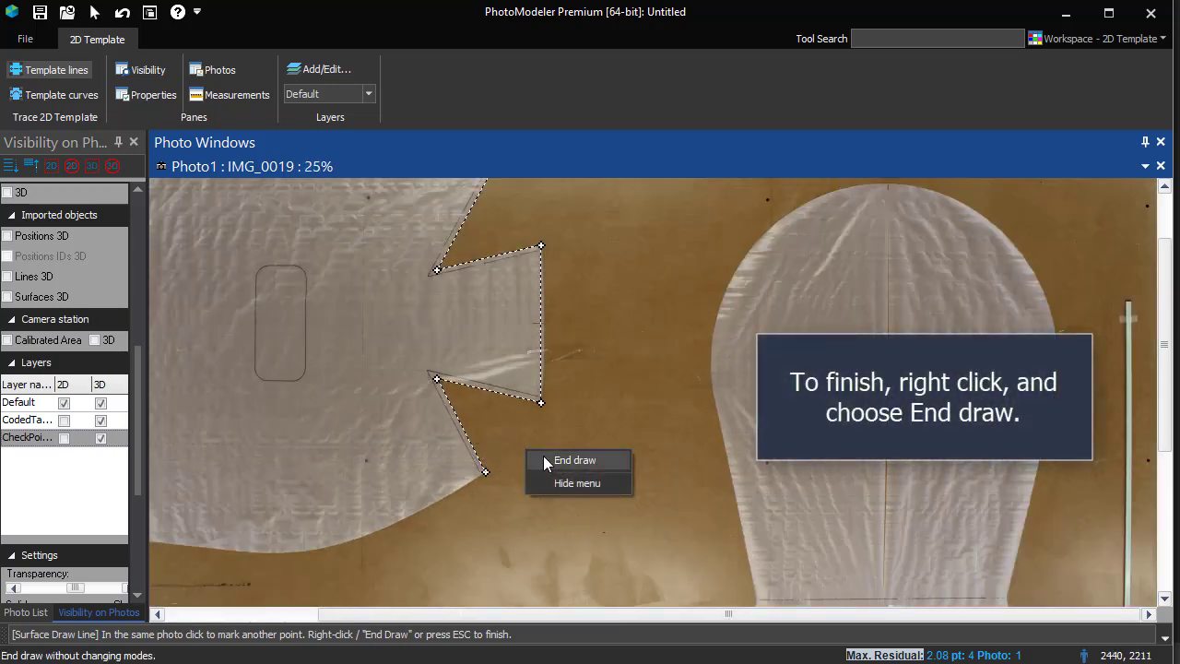
click(547, 458)
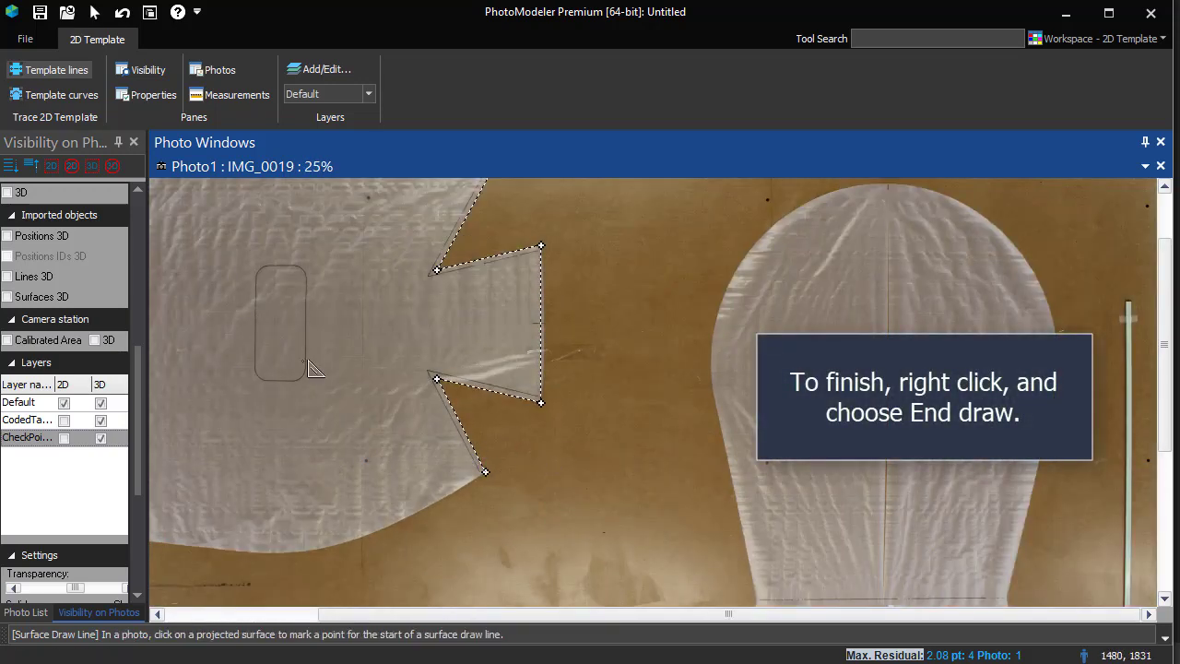
scroll(310, 364, down, 1)
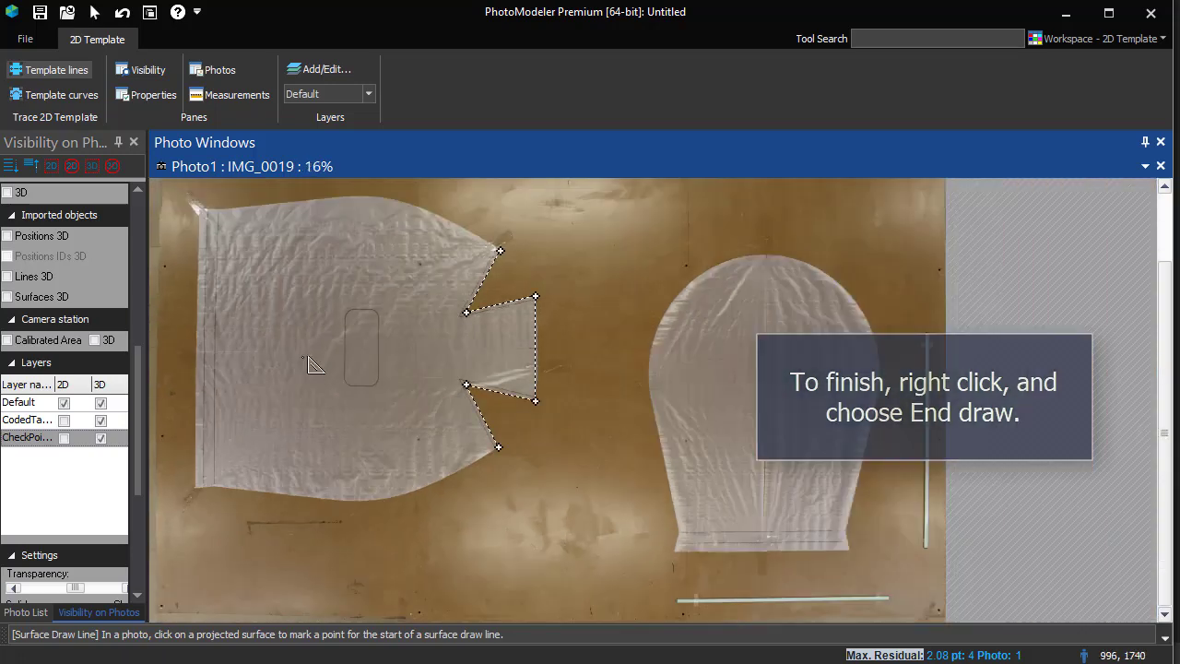
Start a template curve from the last line point along the rounded bottom edge
click(69, 99)
scroll(520, 472, up, 1)
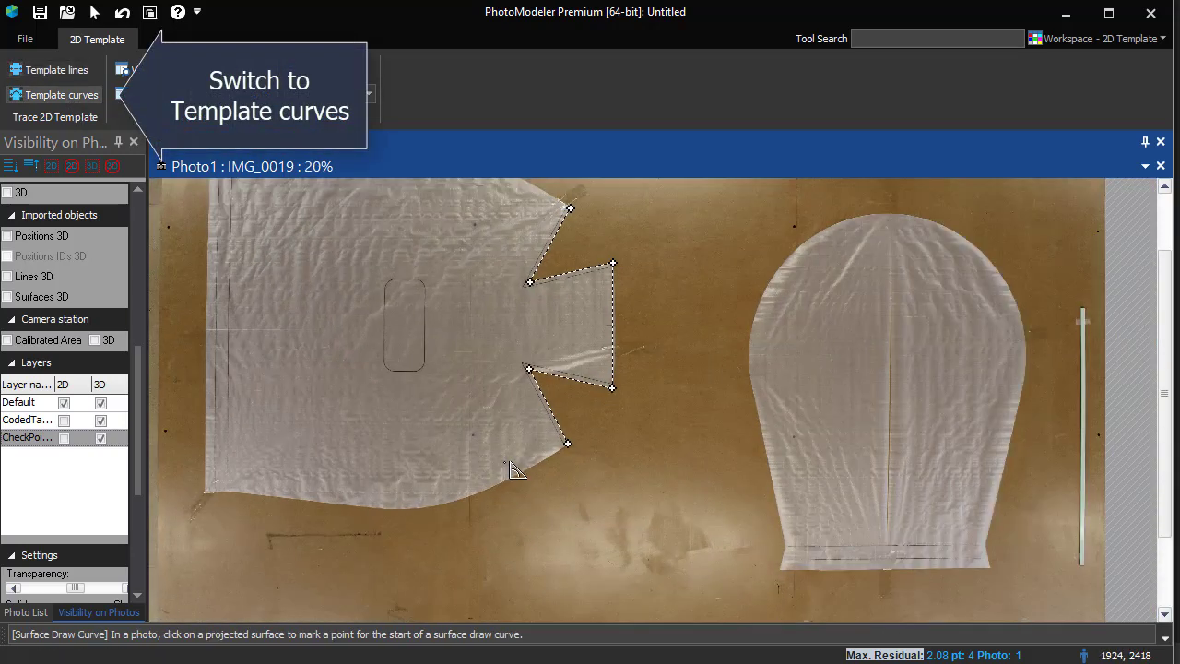
scroll(645, 466, up, 2)
scroll(645, 461, up, 1)
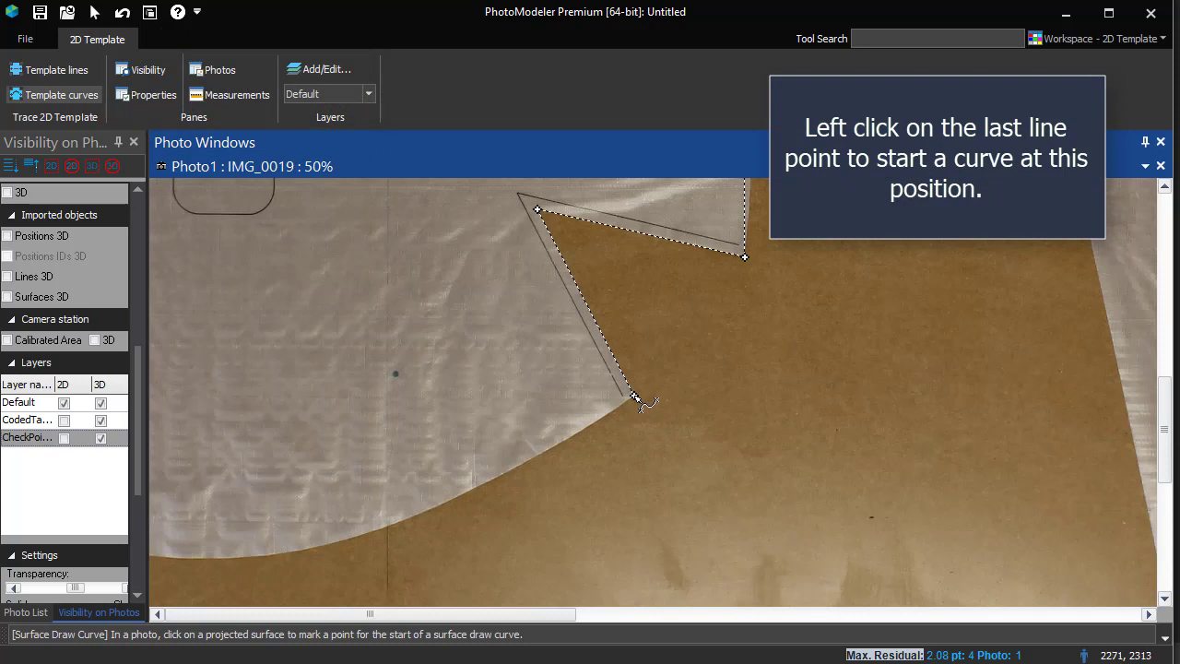
click(635, 397)
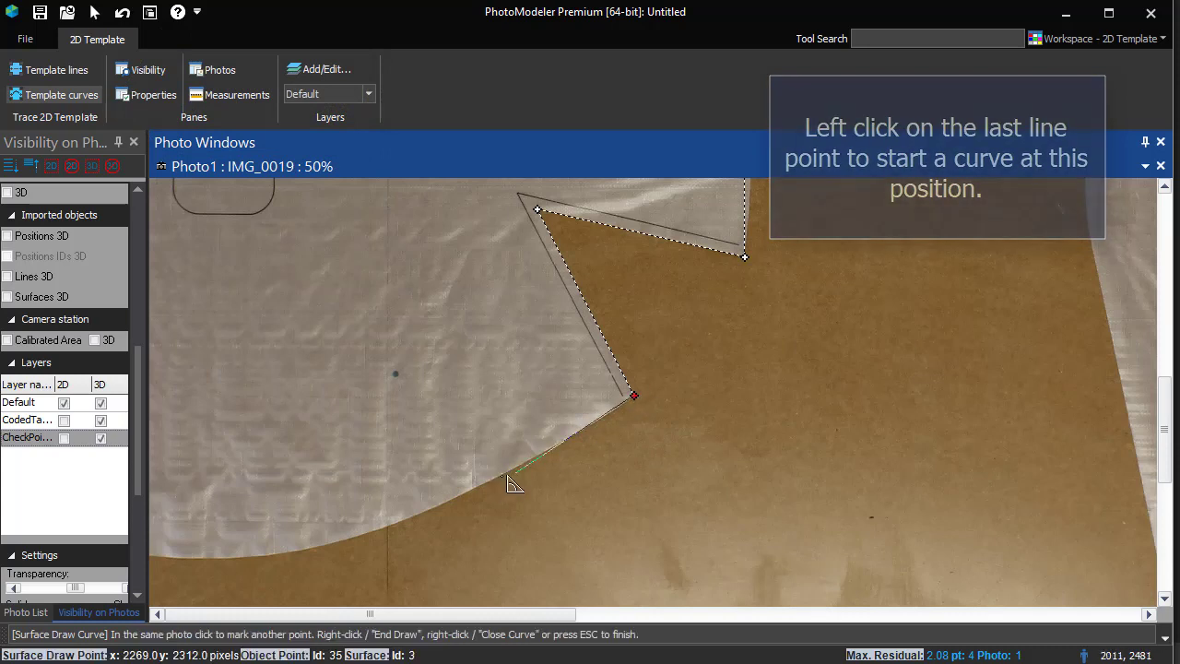
click(565, 441)
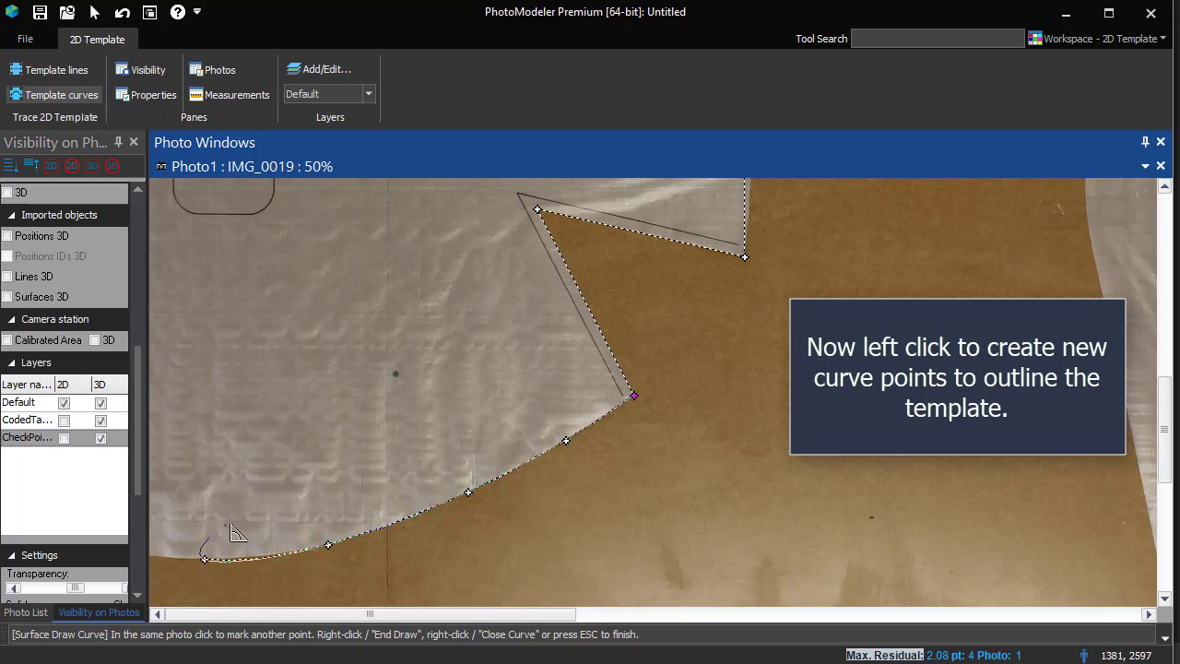
middle_drag(231, 532, 658, 498)
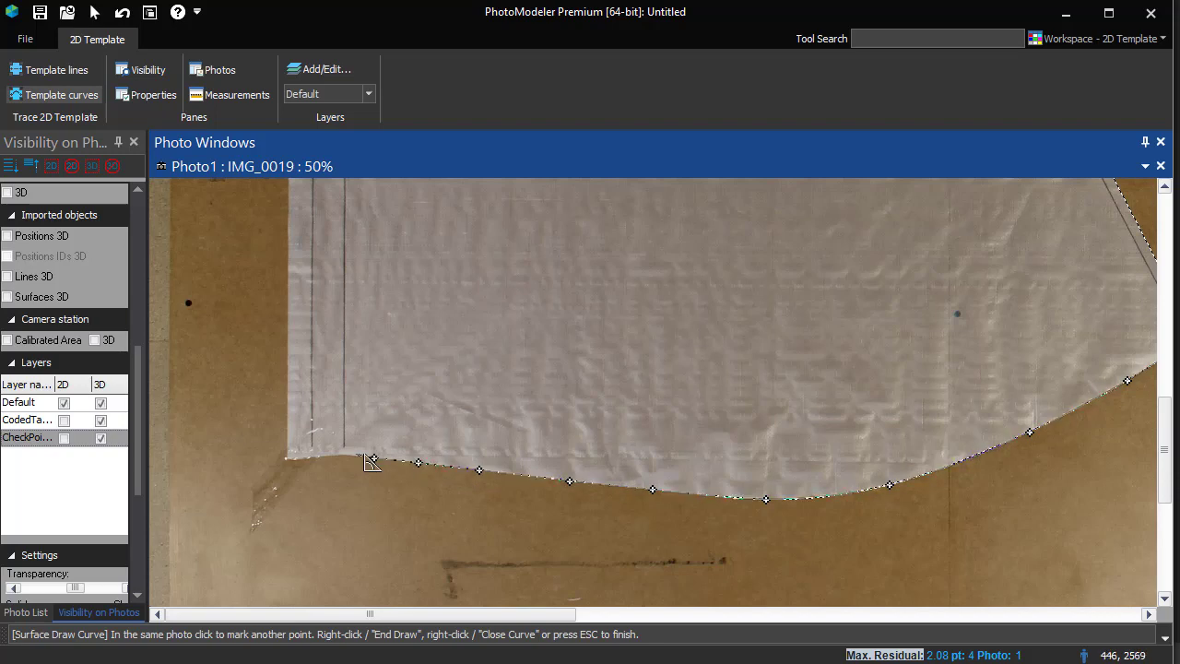
Make corner points at the lower-edge bend and at the left piece's bottom-left corner
scroll(350, 459, up, 2)
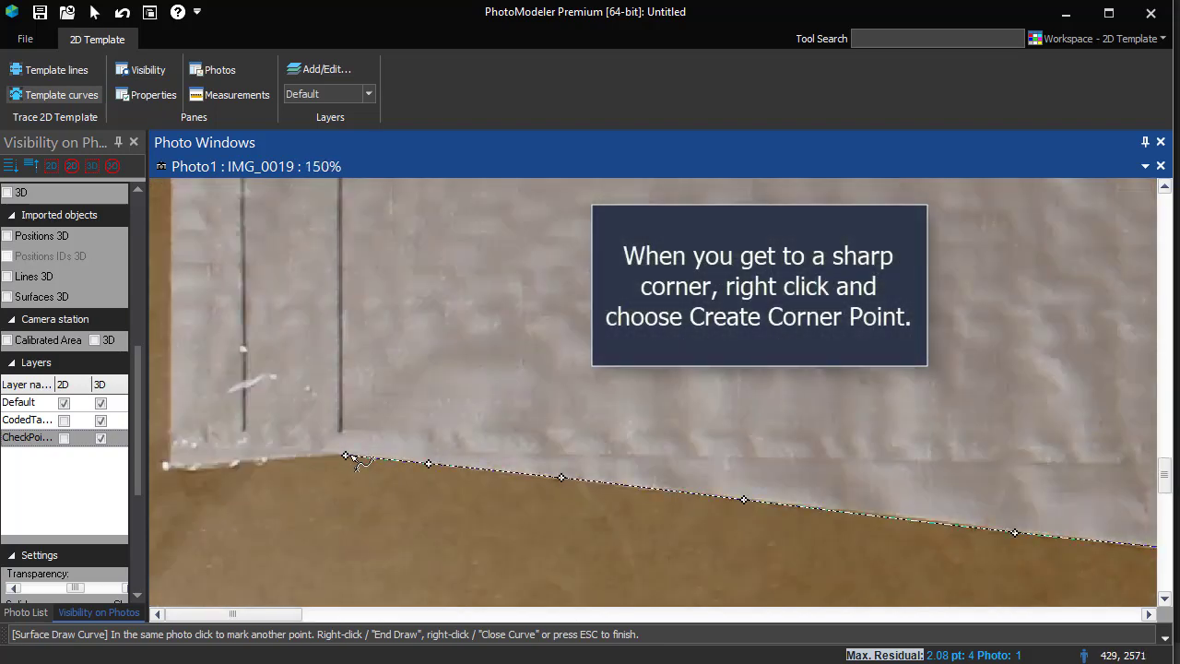
scroll(343, 465, up, 1)
right_click(325, 486)
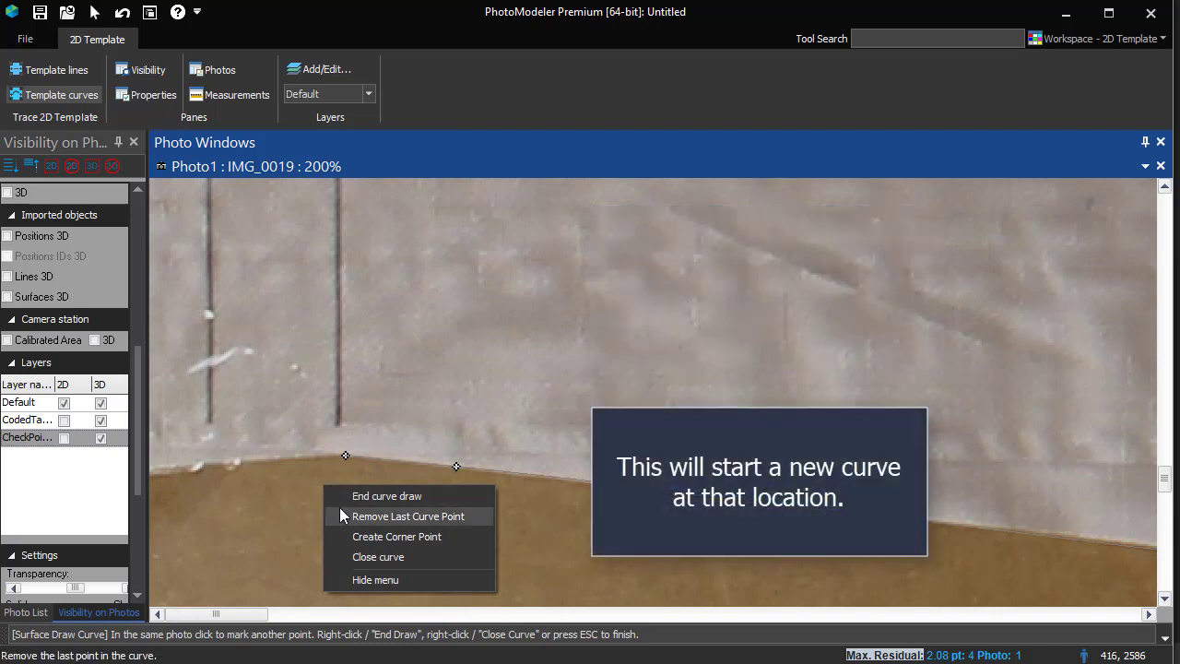
click(358, 538)
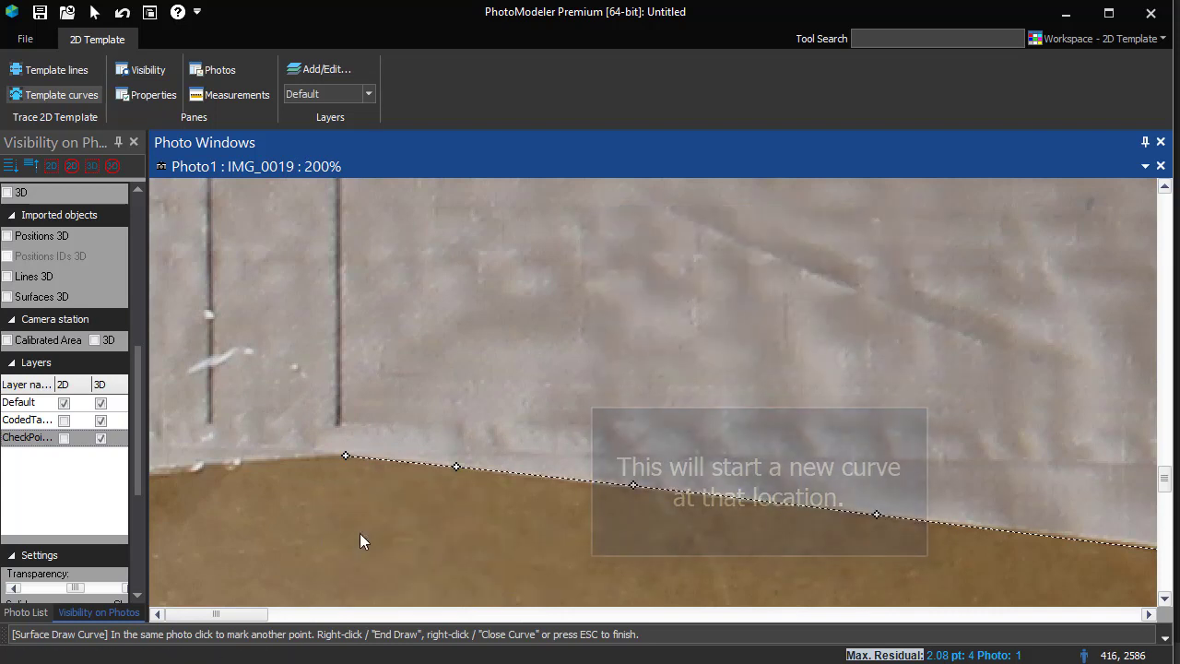
middle_drag(264, 488, 607, 413)
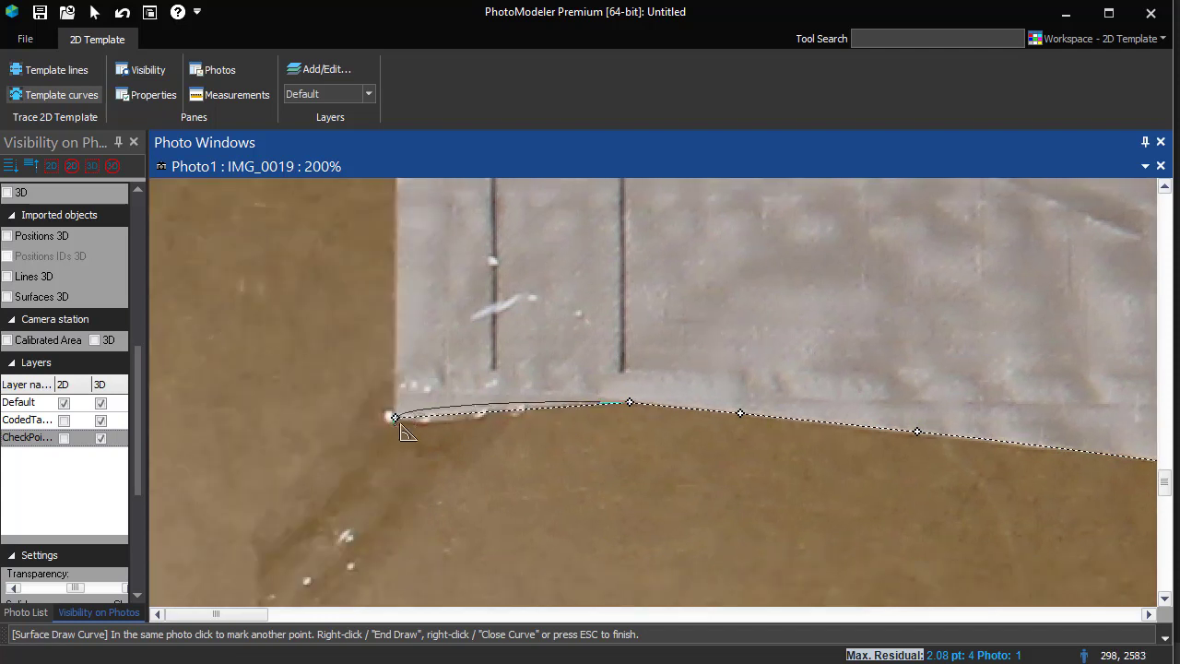
right_click(400, 425)
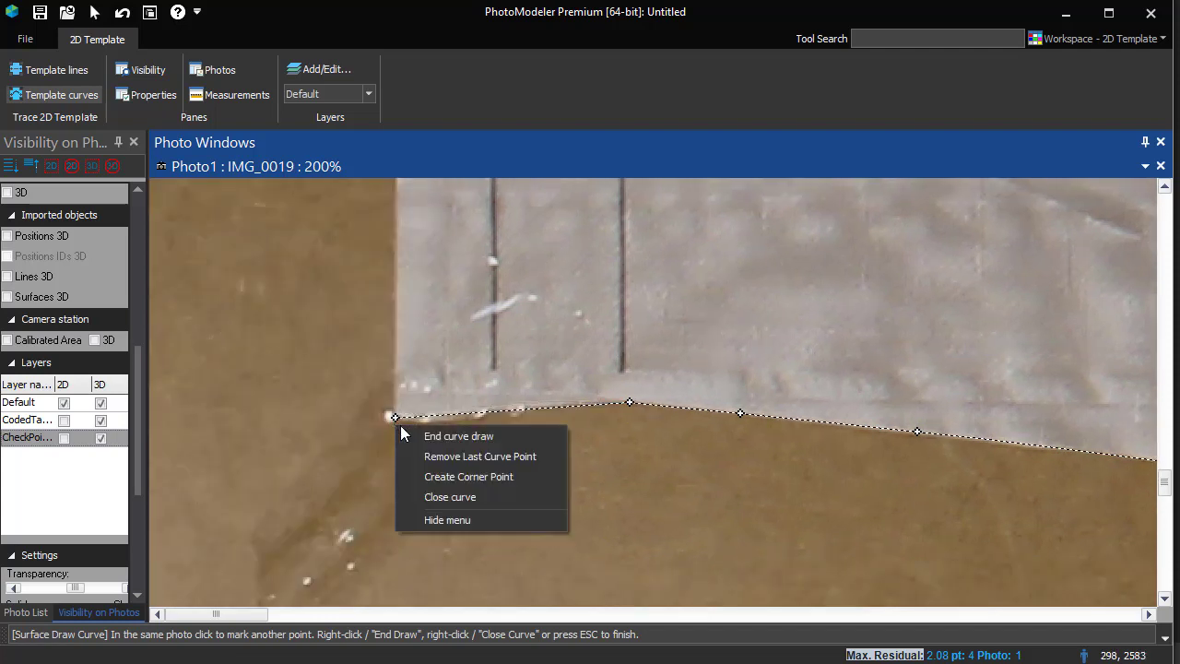
click(442, 476)
scroll(387, 369, down, 3)
scroll(378, 334, down, 1)
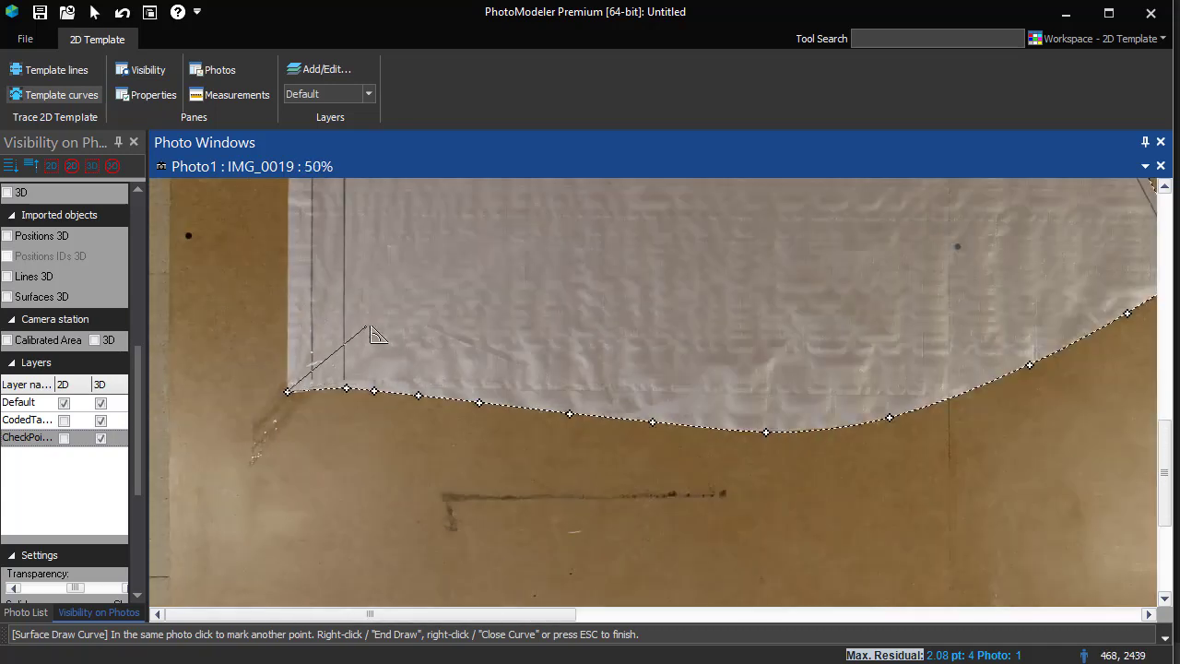
scroll(376, 333, down, 3)
scroll(305, 267, down, 1)
Zoom in and place sharp corner points at the template's top-left corner and top edge
scroll(232, 203, up, 2)
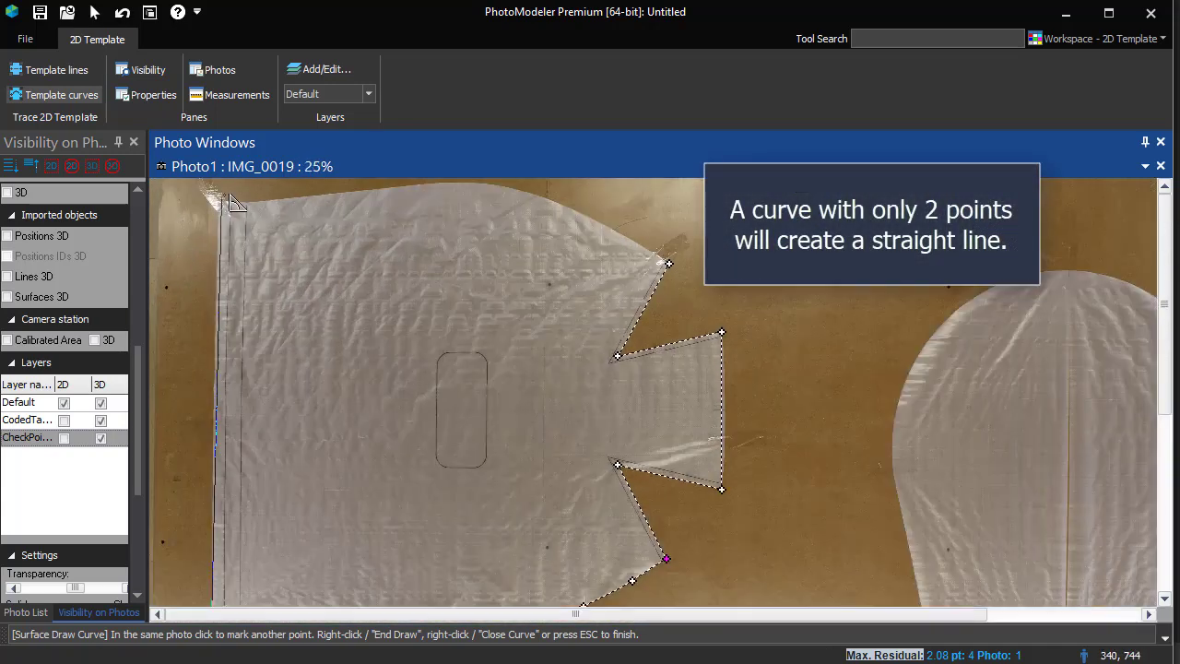
scroll(231, 203, up, 1)
scroll(229, 204, up, 1)
scroll(226, 208, up, 1)
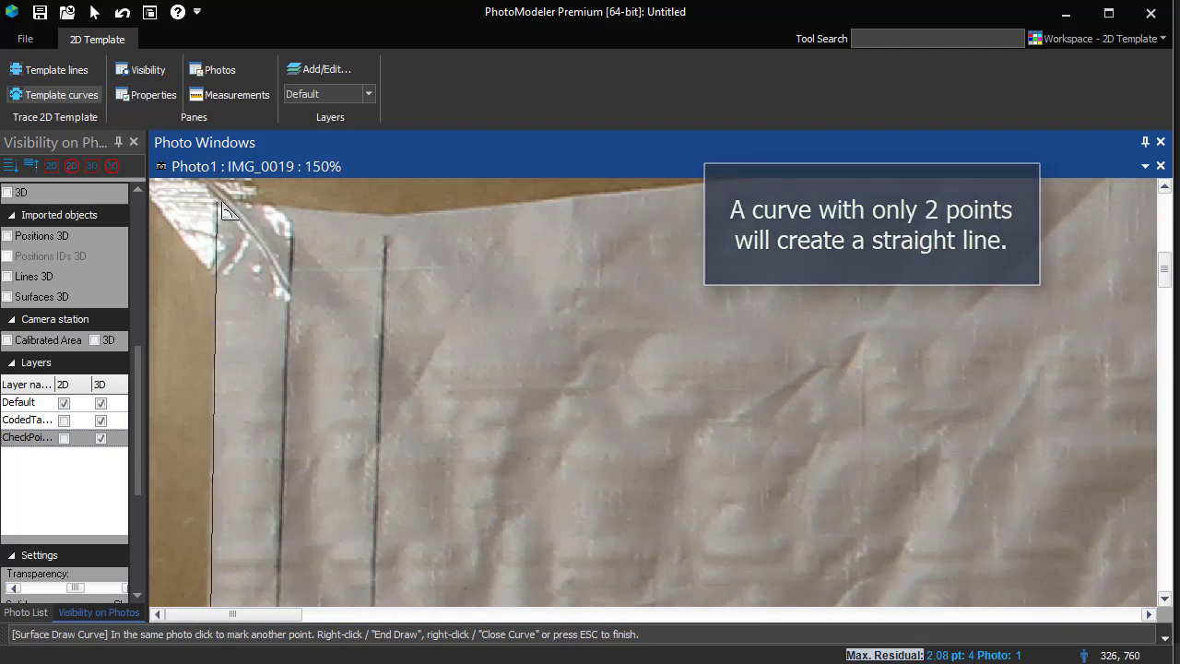
click(218, 203)
right_click(227, 206)
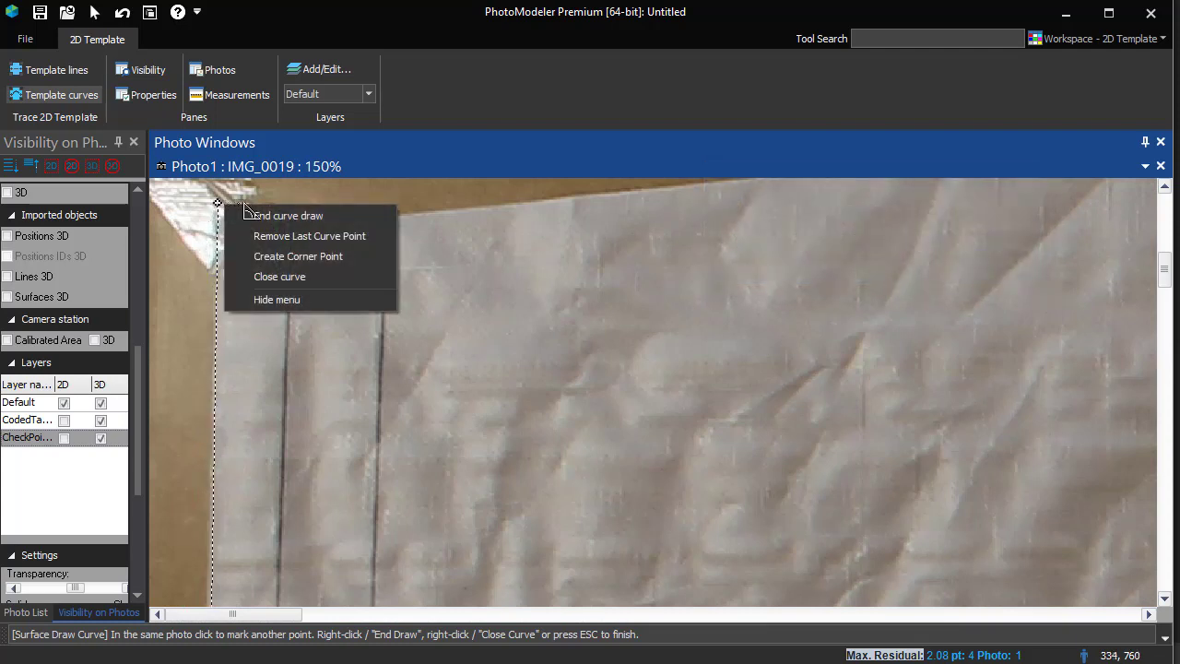
click(386, 215)
right_click(389, 233)
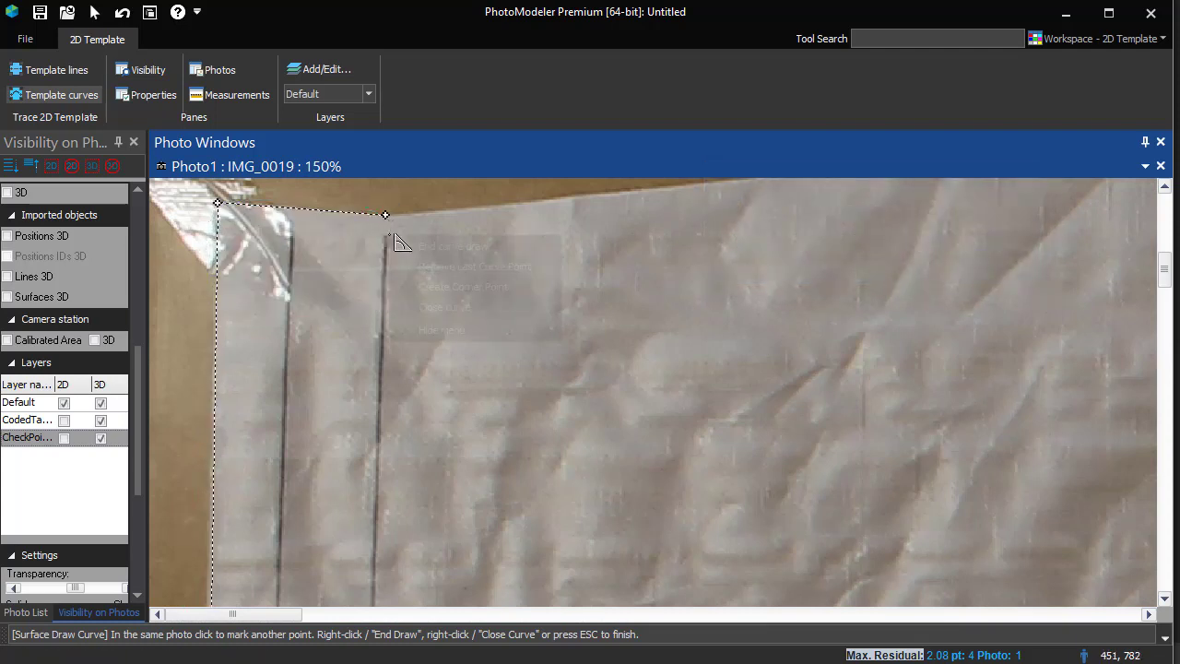
click(427, 290)
Trace points along the curved top edge and sloping upper edge to the right corner
click(645, 190)
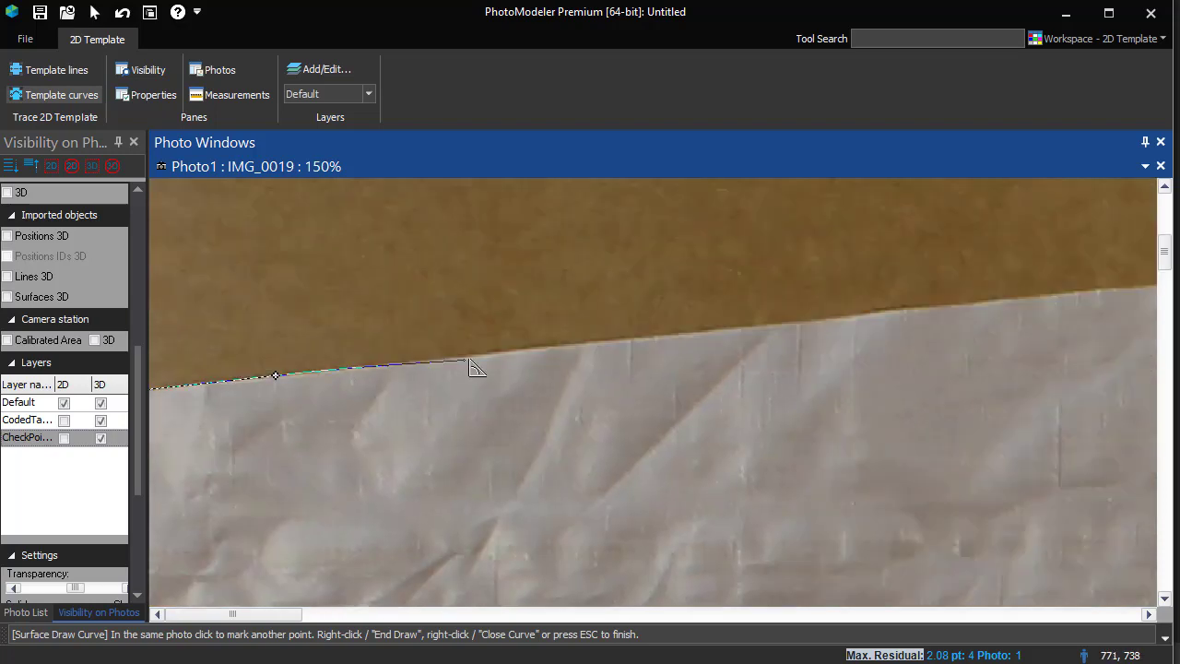
click(584, 345)
click(1022, 305)
click(624, 417)
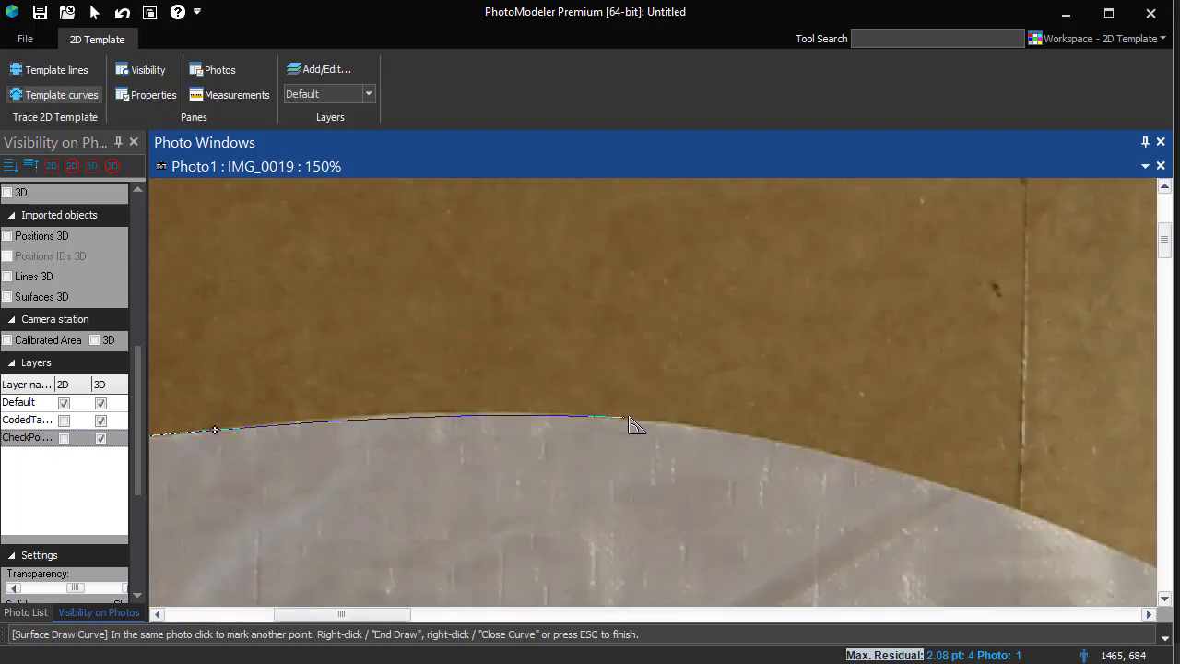
click(955, 494)
click(613, 378)
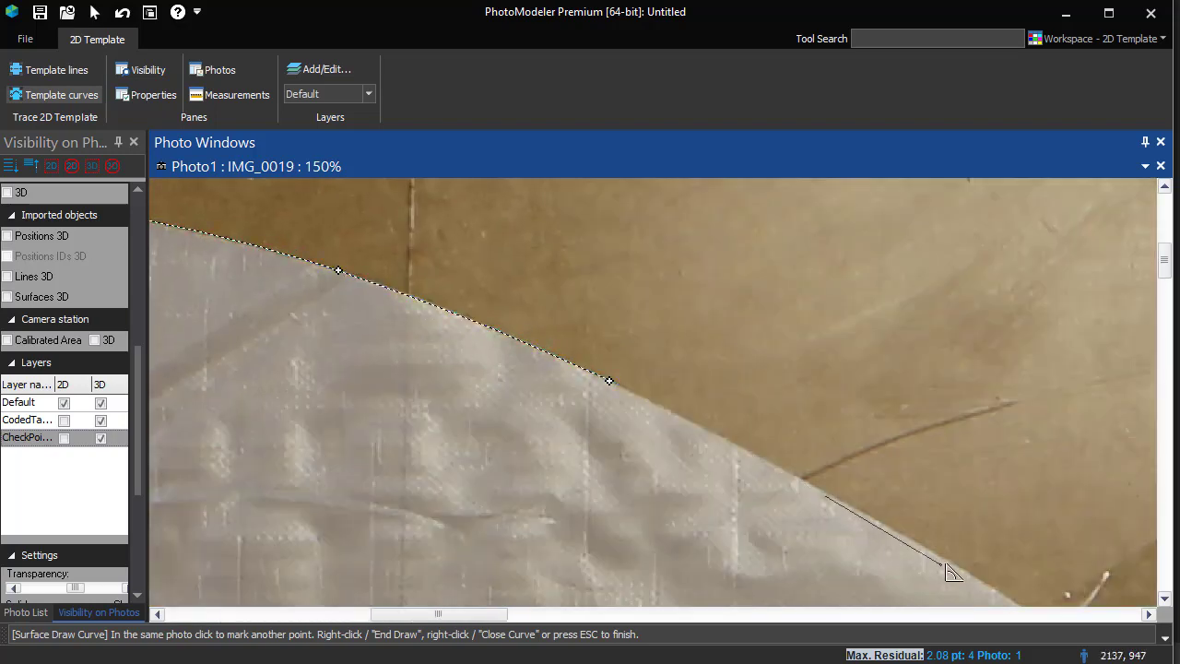
click(943, 569)
click(520, 358)
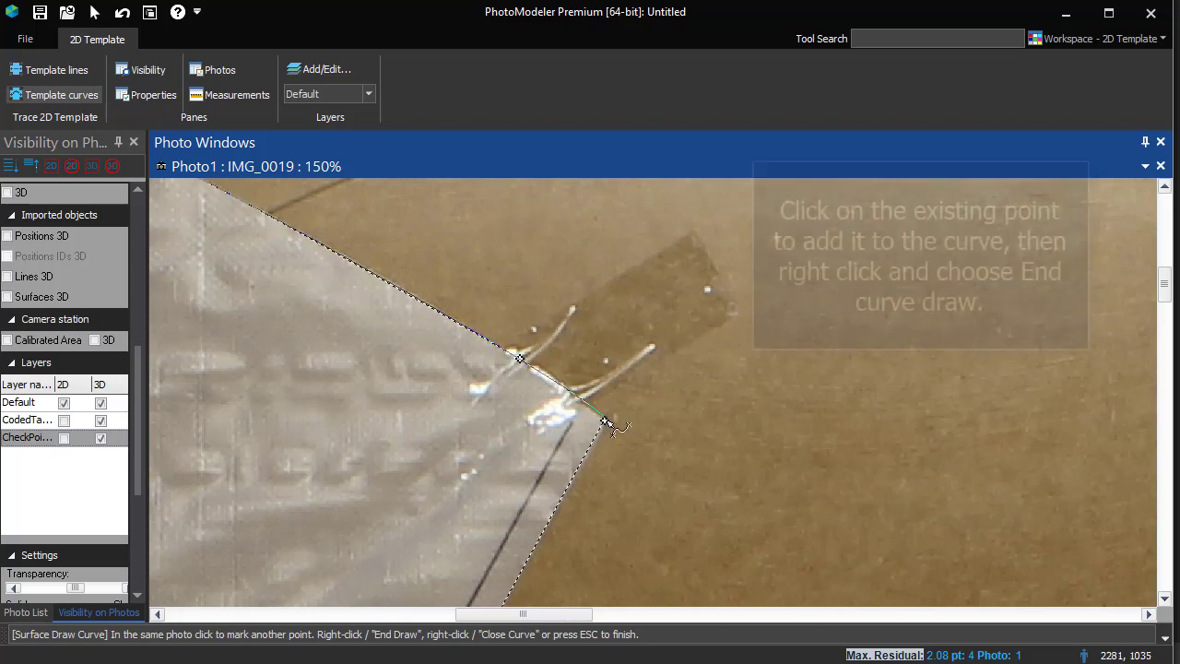
Join the curve back to its starting point, end the curve draw, and zoom out
click(604, 420)
right_click(633, 419)
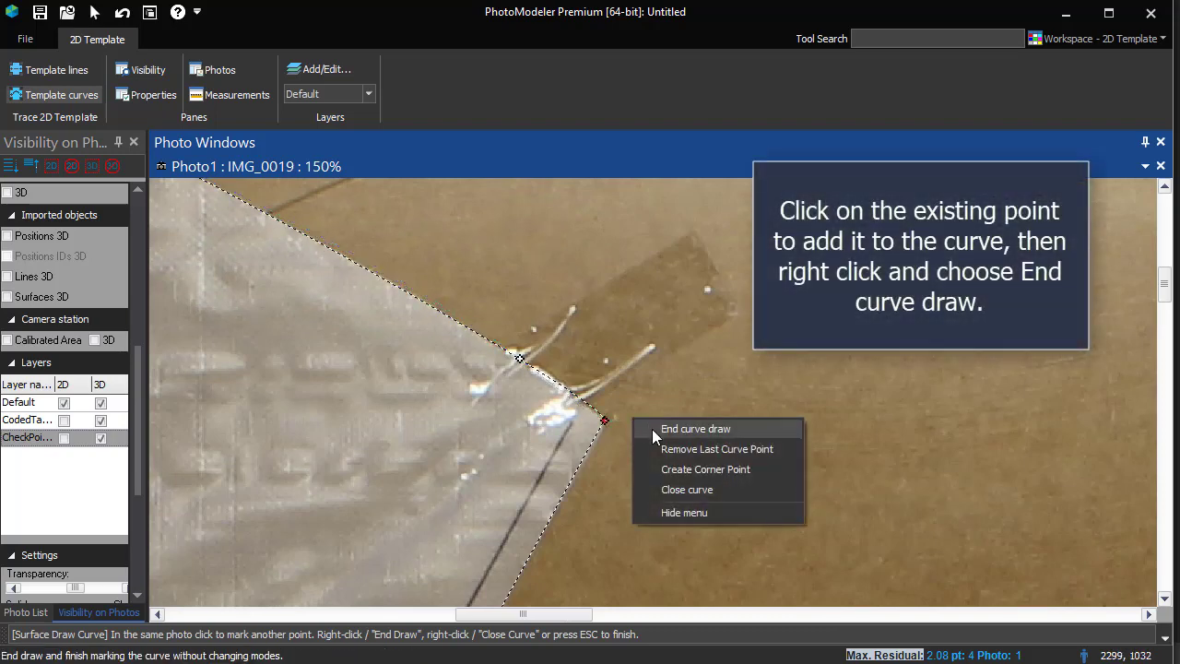
click(652, 428)
scroll(279, 412, down, 3)
scroll(276, 411, down, 2)
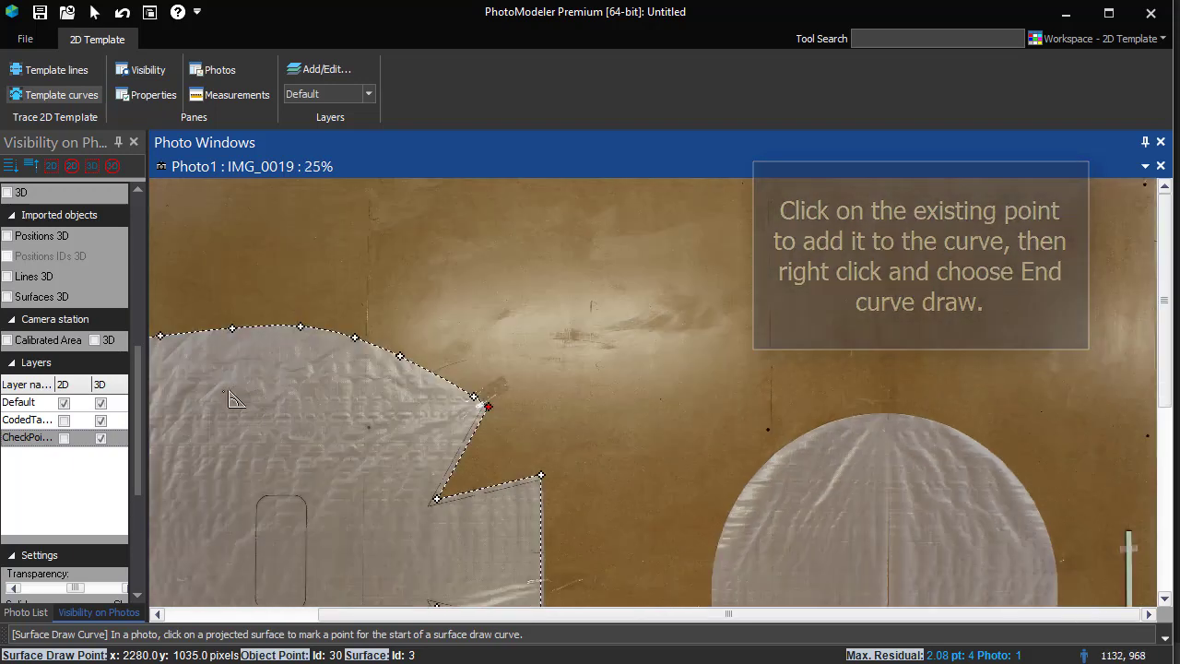
scroll(237, 398, down, 1)
scroll(258, 392, down, 1)
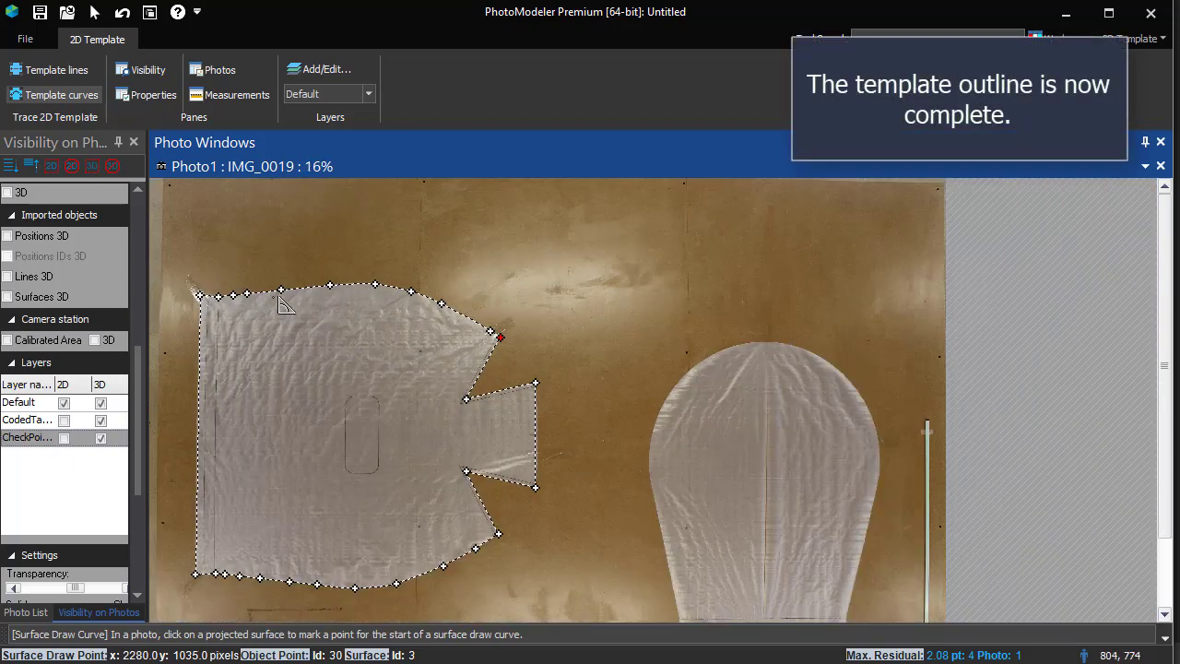
Insert a new point into the traced curve on the template's top edge
right_click(310, 292)
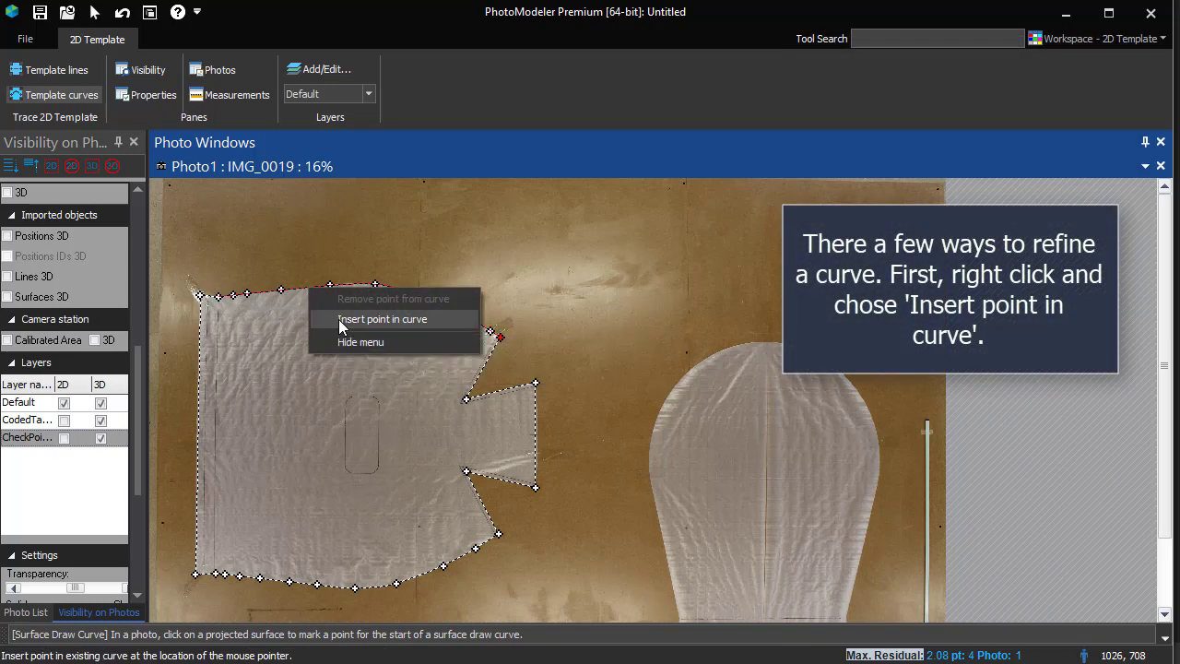
click(341, 323)
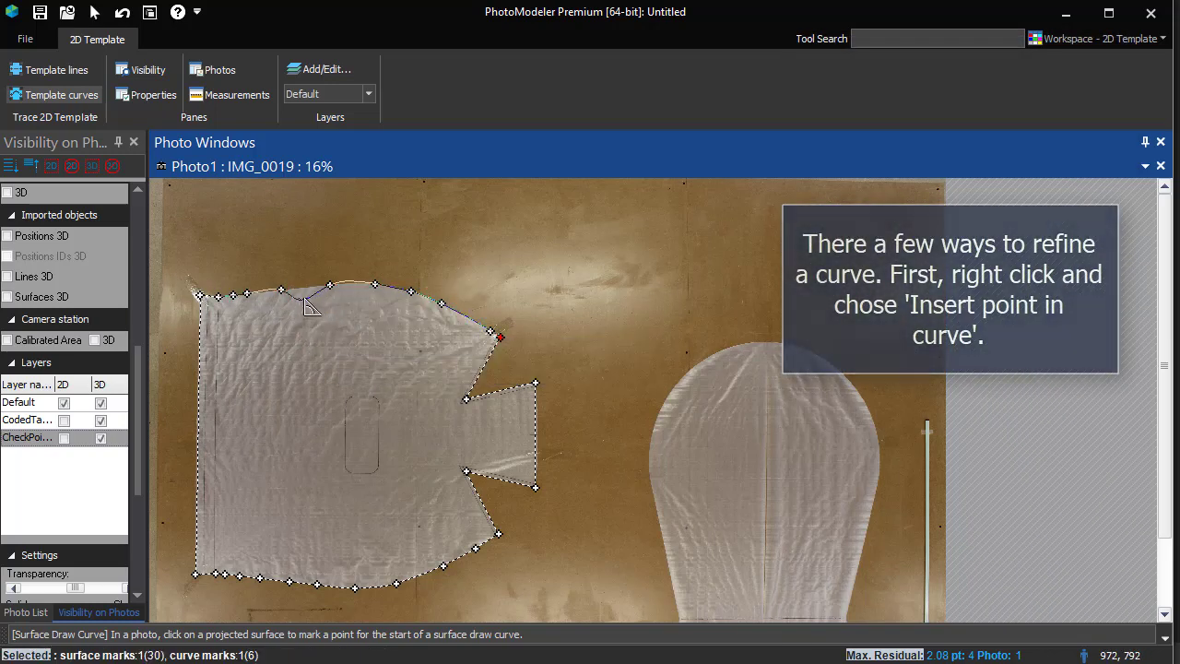
scroll(346, 276, up, 1)
scroll(354, 269, up, 2)
click(351, 266)
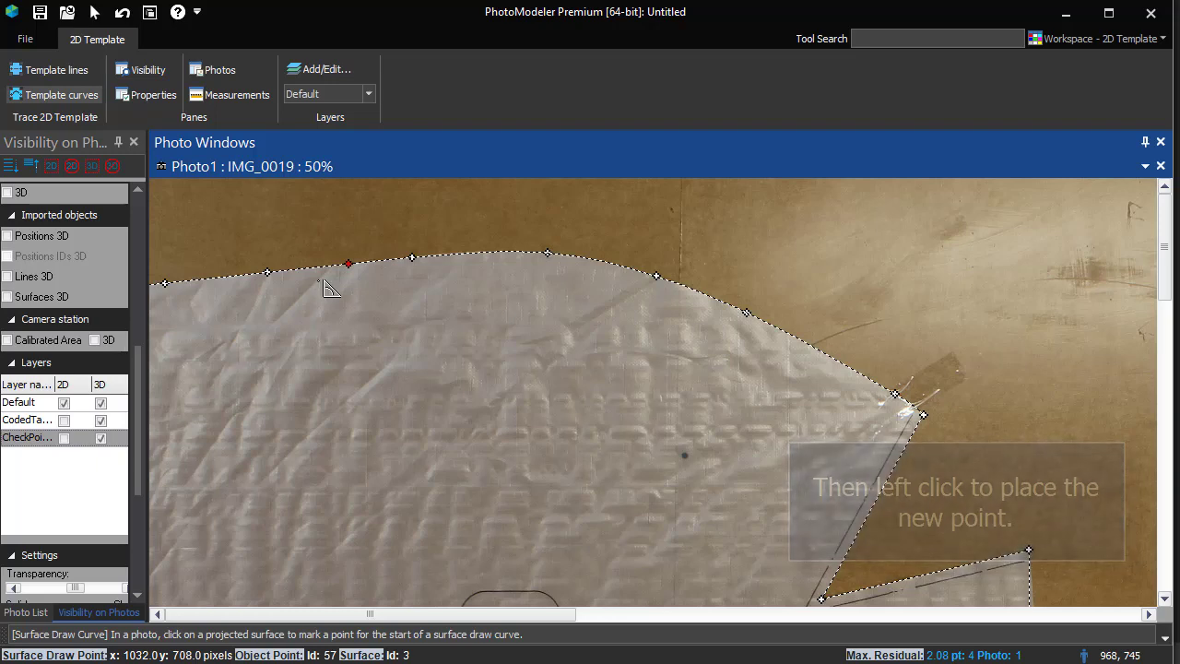
scroll(273, 279, down, 1)
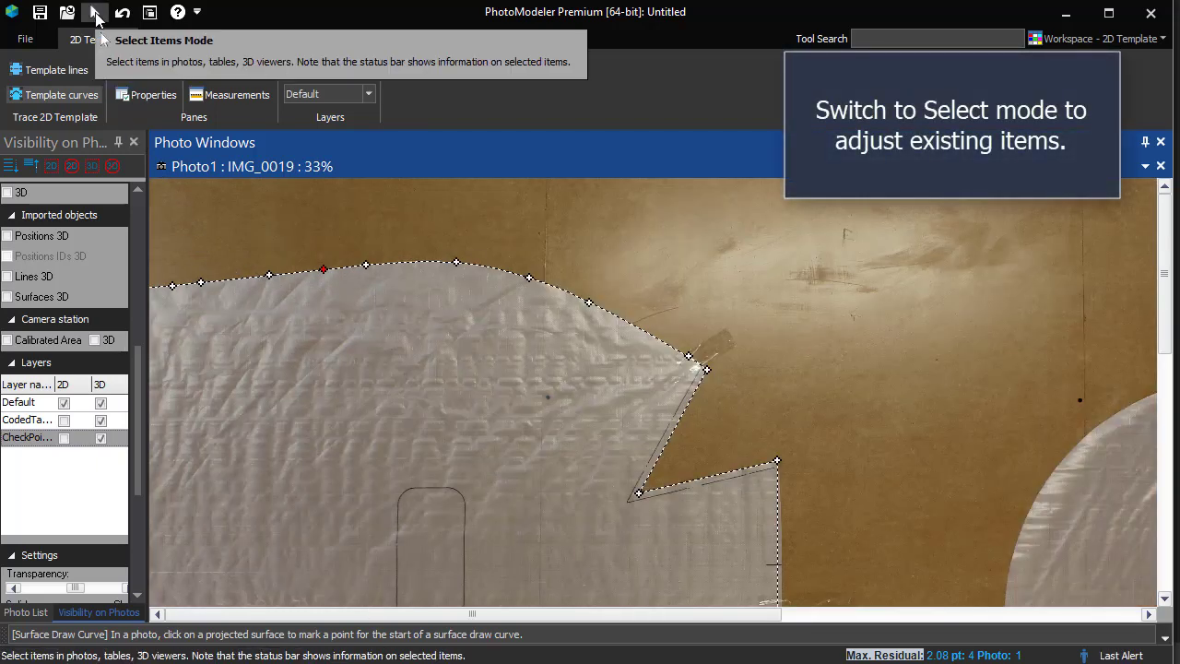
Drag two lower-edge curve points onto the fabric edge so the outline fits closely
click(96, 13)
scroll(336, 446, down, 2)
scroll(331, 447, down, 2)
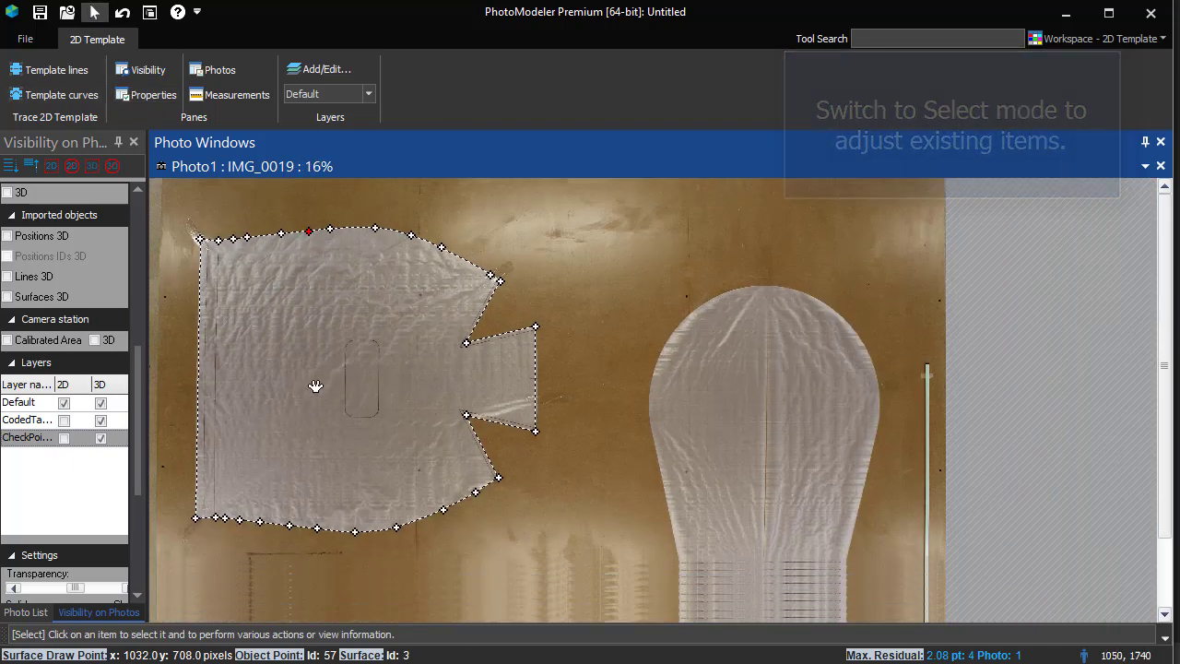
scroll(418, 503, up, 2)
scroll(418, 503, up, 2)
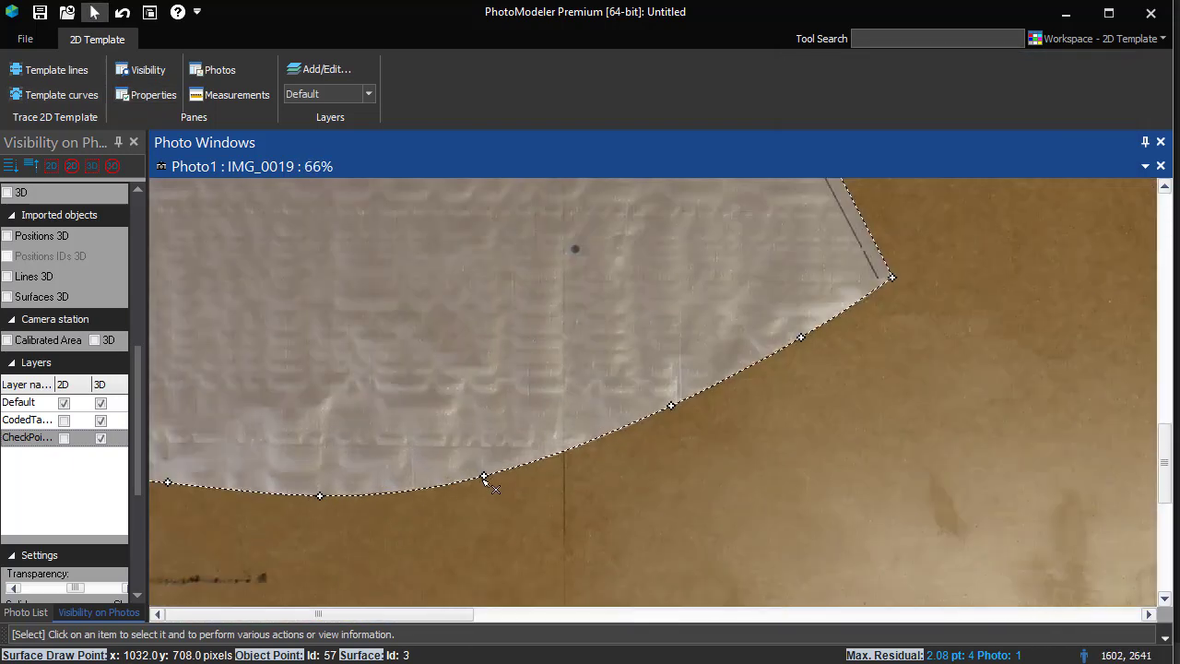
drag(488, 474, 519, 478)
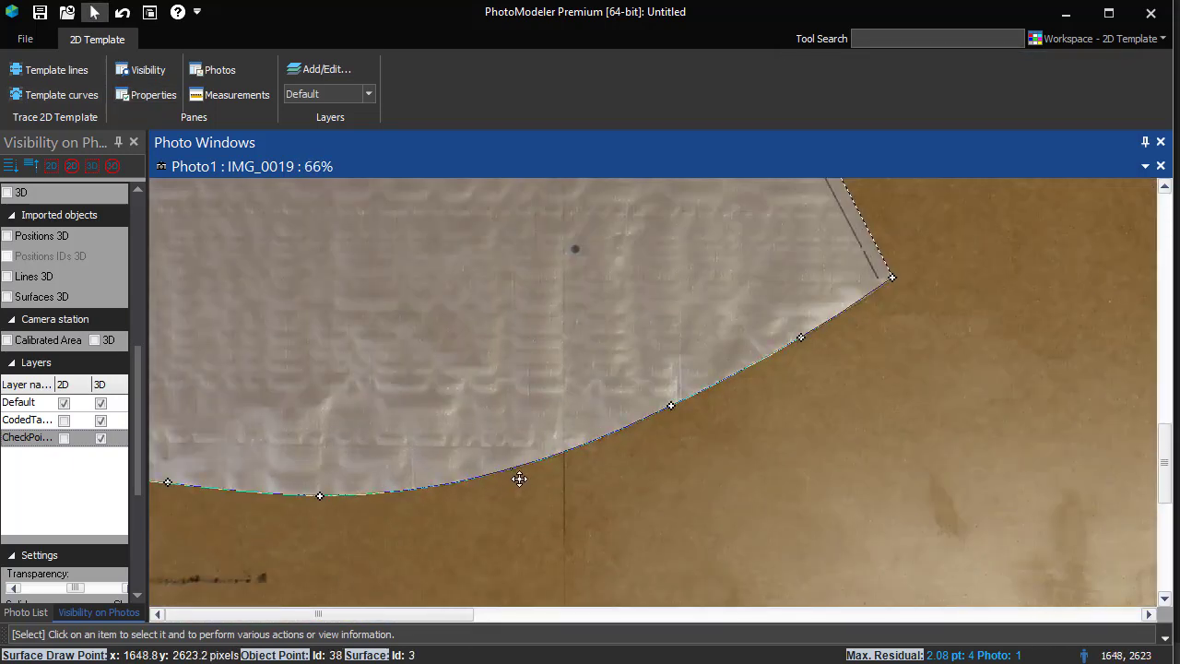
middle_drag(239, 440, 797, 357)
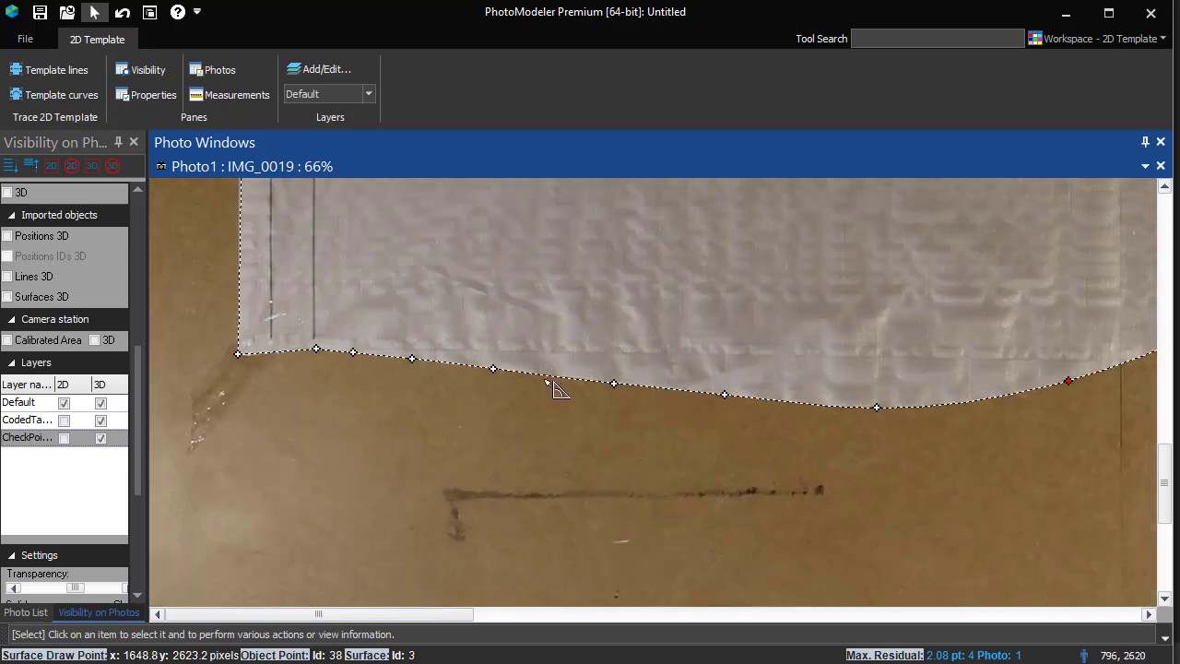
drag(615, 386, 607, 392)
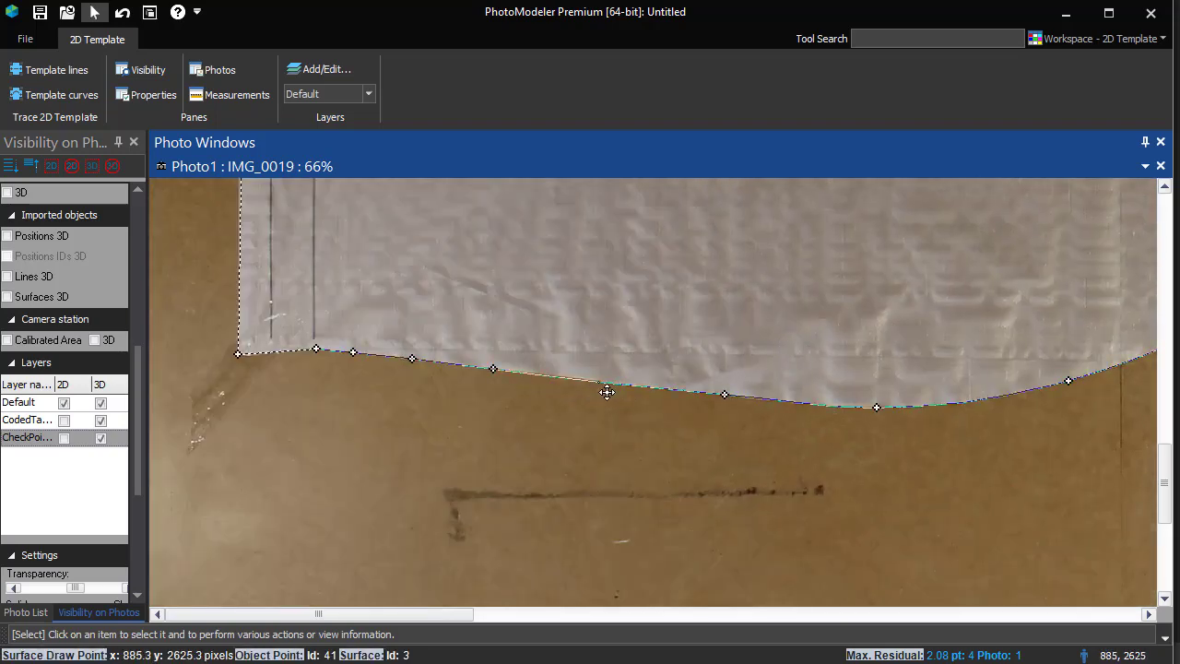
scroll(700, 329, down, 1)
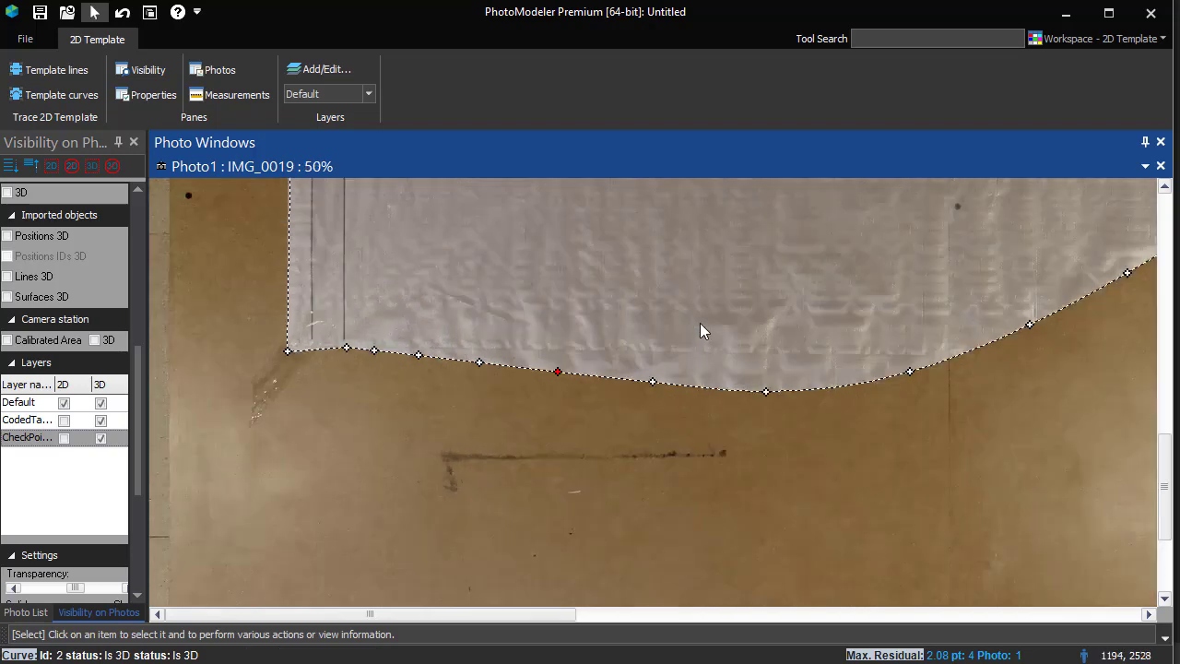
scroll(540, 302, down, 4)
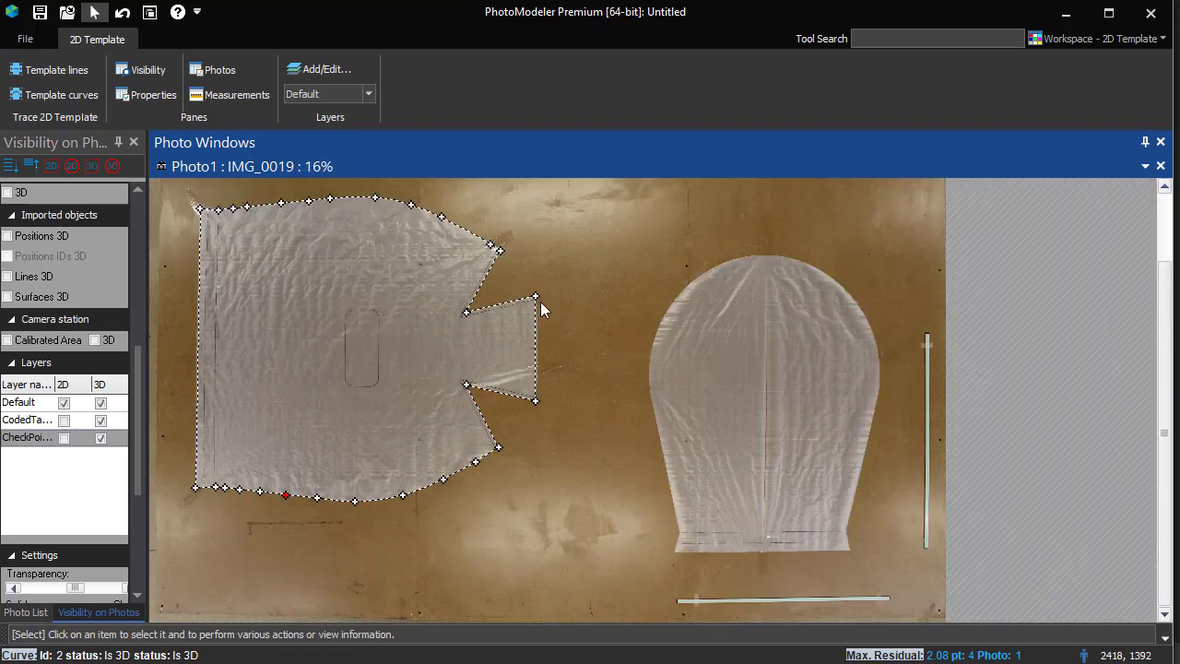
Delete a stray top-edge point, then delete the bottom curve and undo to restore it
click(240, 222)
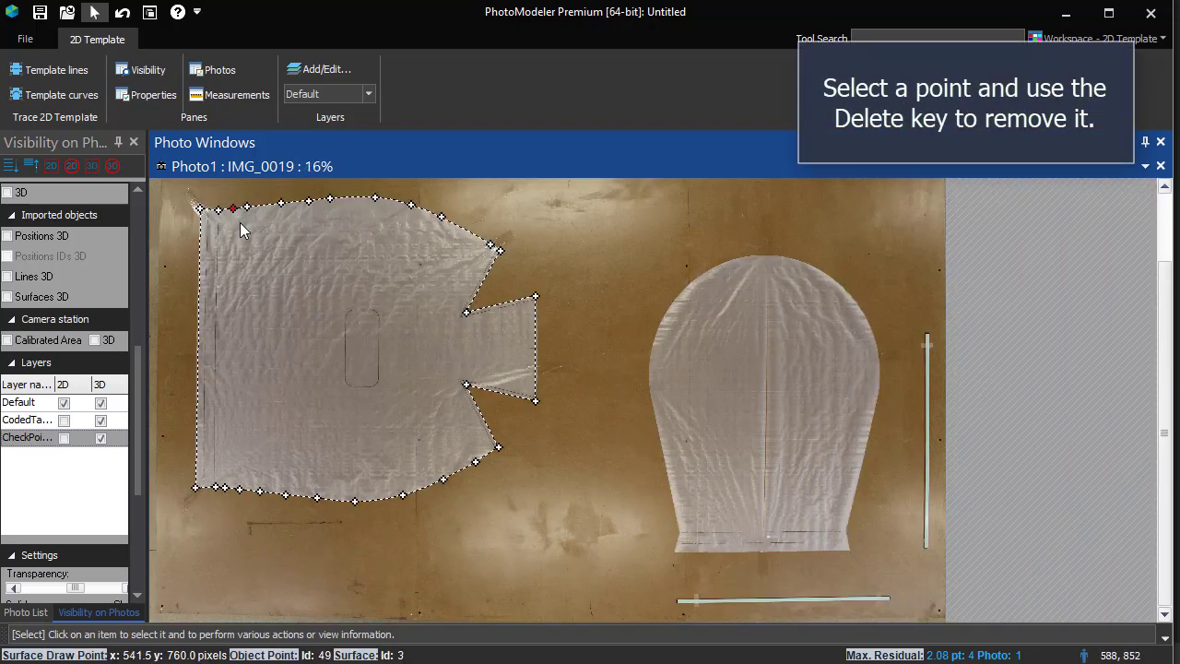
key(Delete)
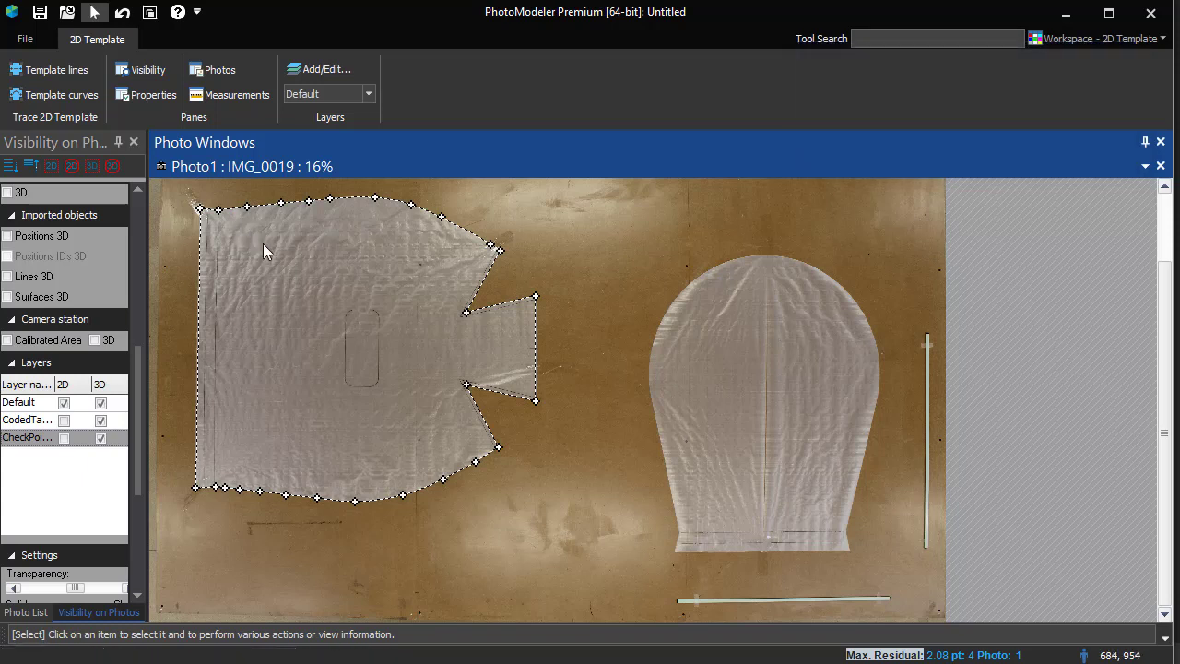
click(437, 496)
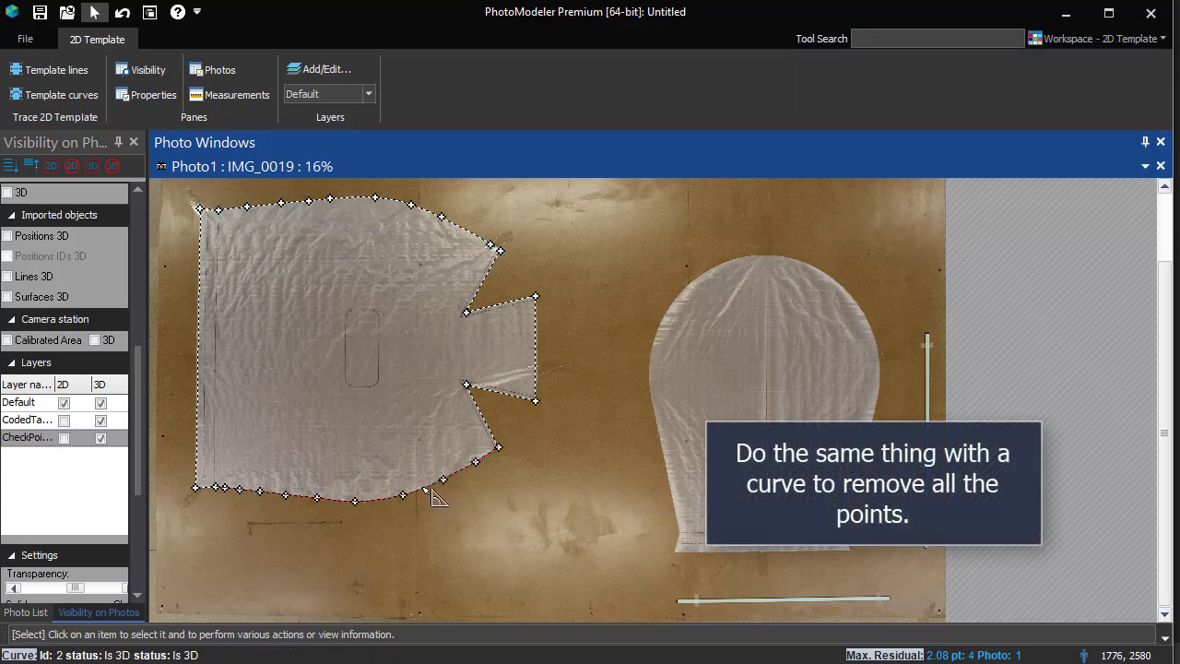
key(Delete)
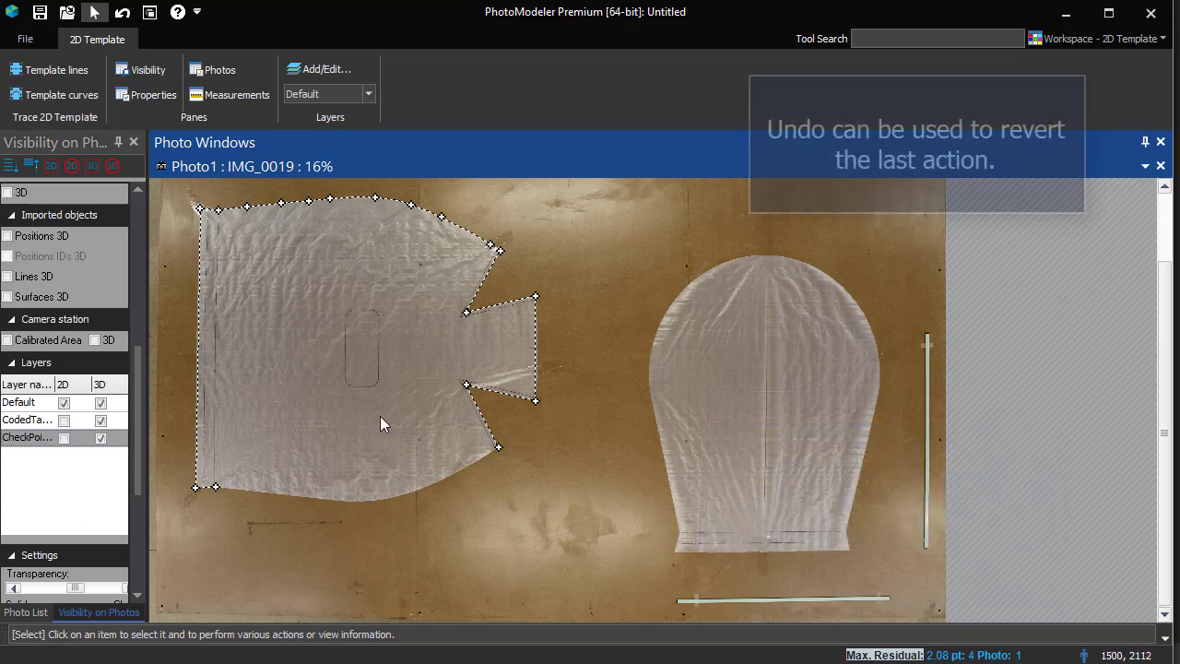
click(121, 12)
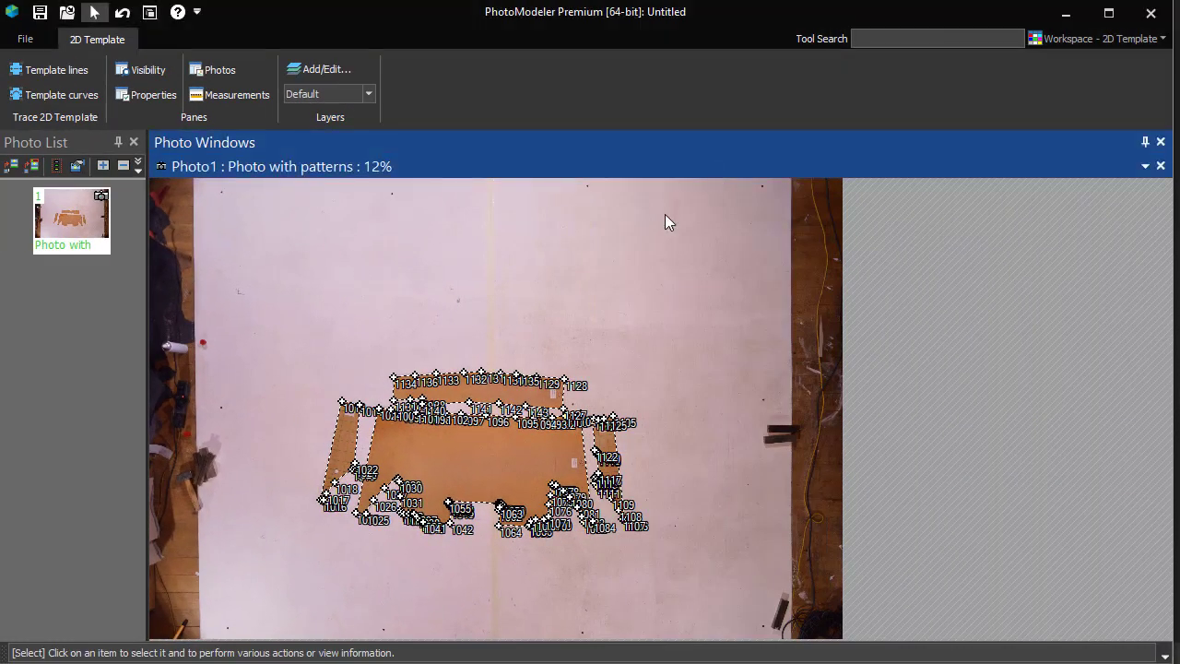
Open the Export Model options, set to 3D DXF in millimeters with 24 points and 1 surface
scroll(488, 458, up, 1)
scroll(482, 459, up, 1)
scroll(553, 461, up, 1)
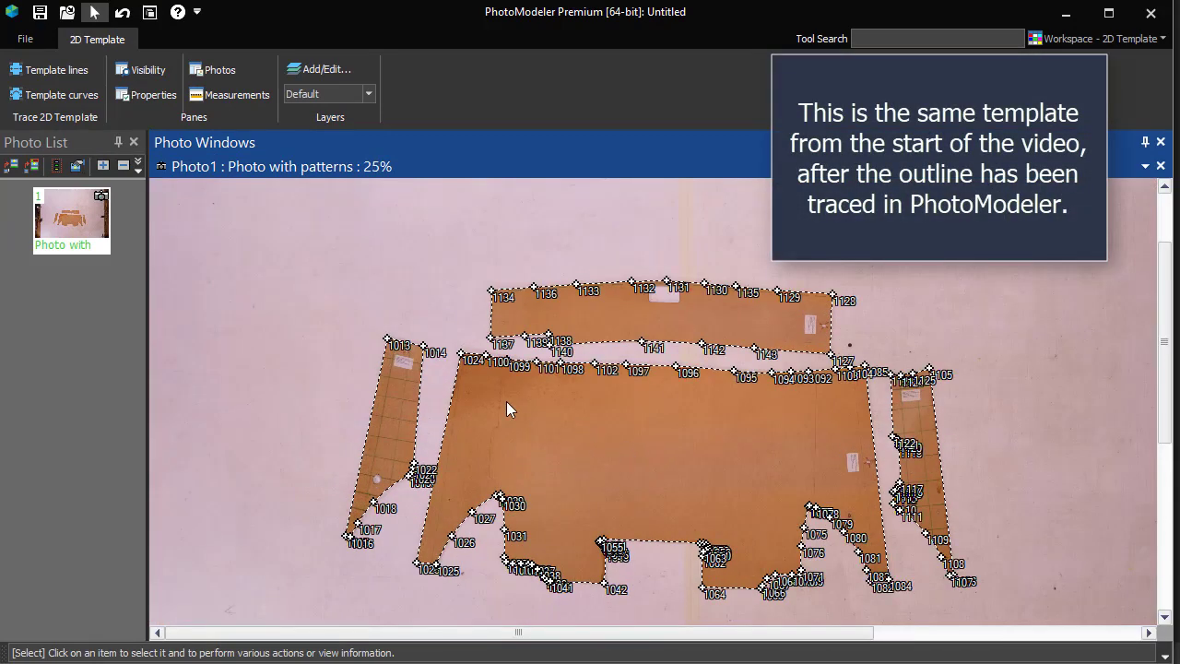
click(26, 39)
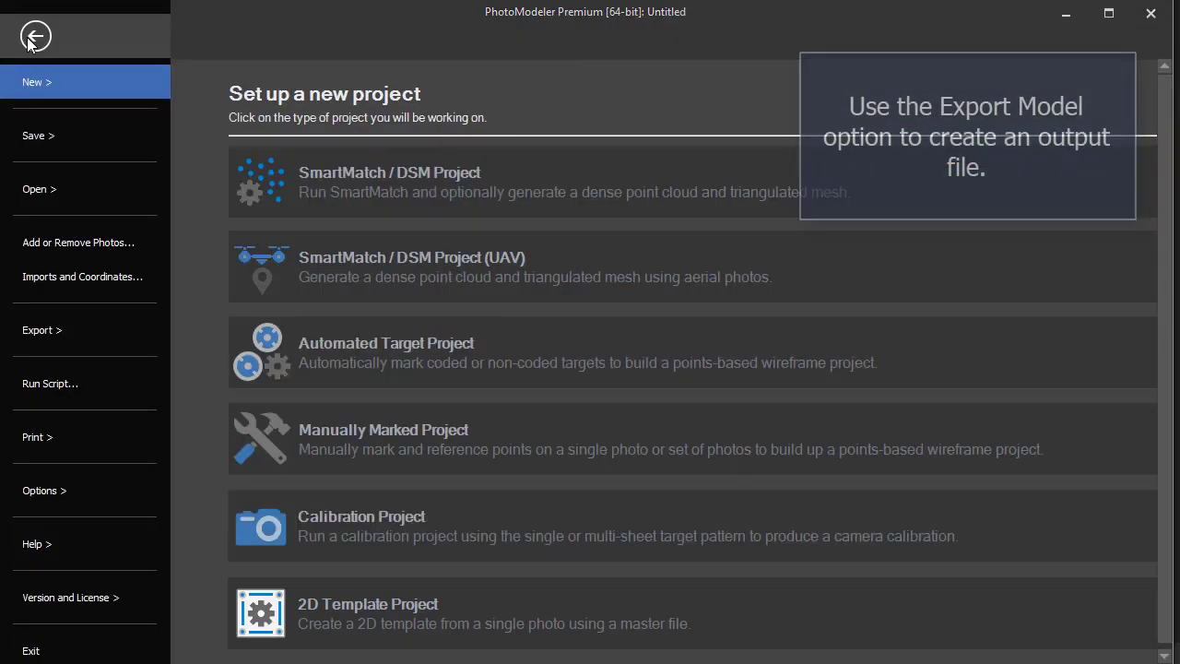
click(61, 336)
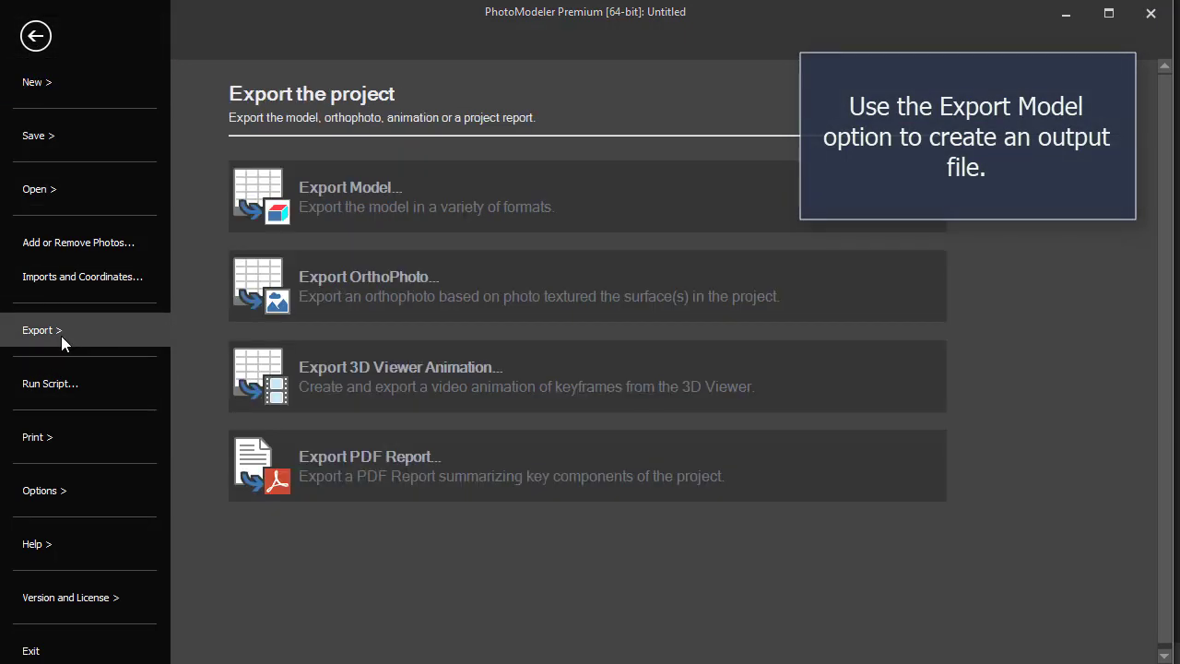
click(358, 204)
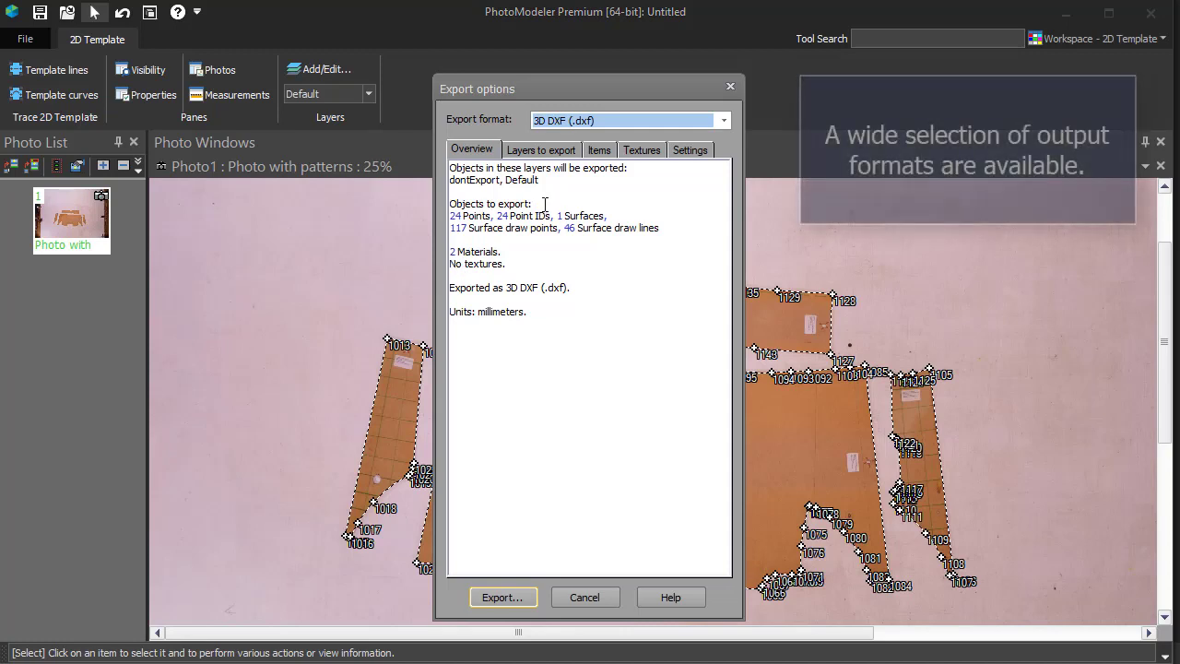
Keep 3D DXF format and export only Surface Draw Lines, excluding points, point IDs, surfaces and draw points
click(725, 122)
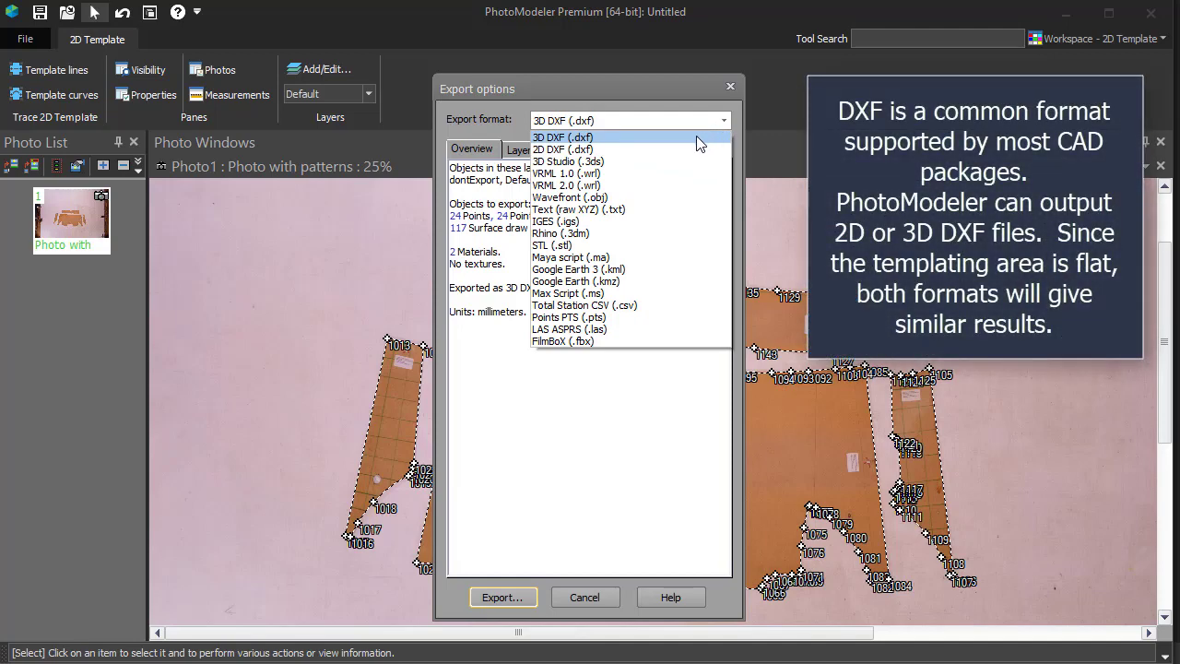
click(696, 137)
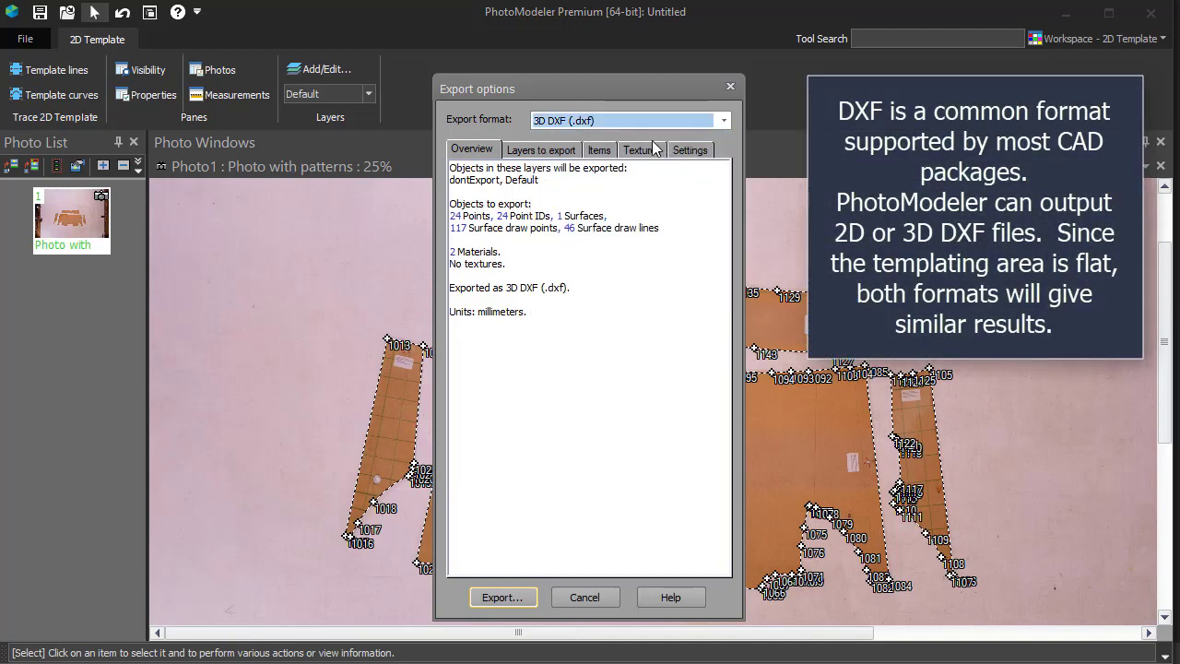
click(588, 150)
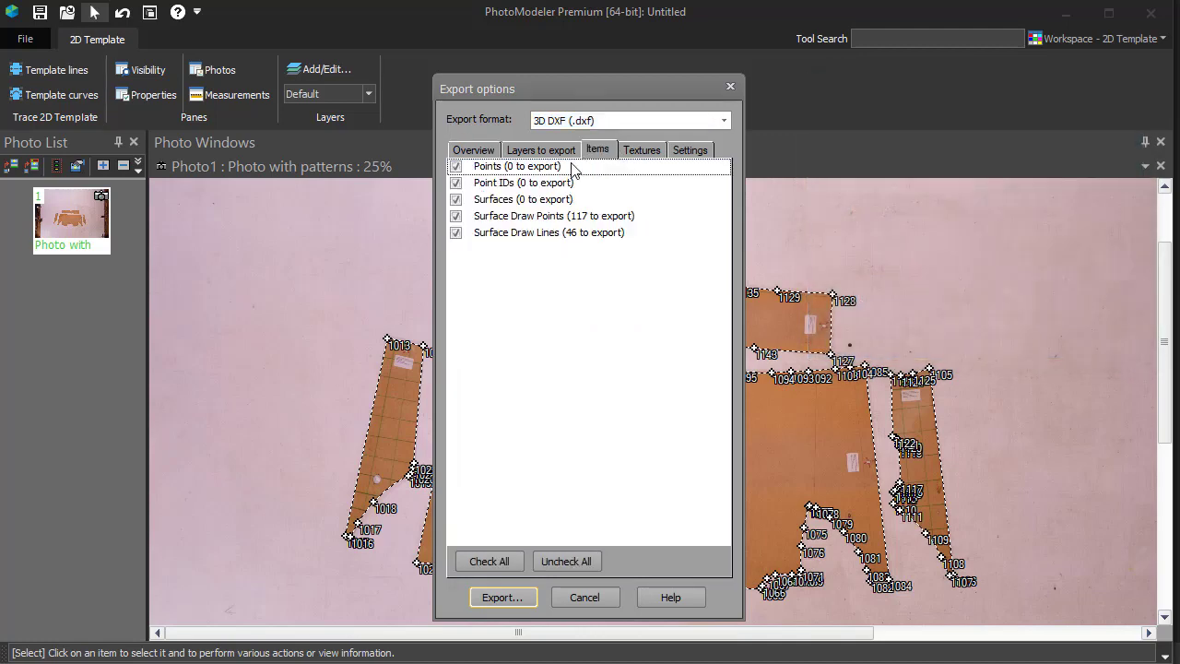
click(455, 166)
click(456, 183)
click(455, 199)
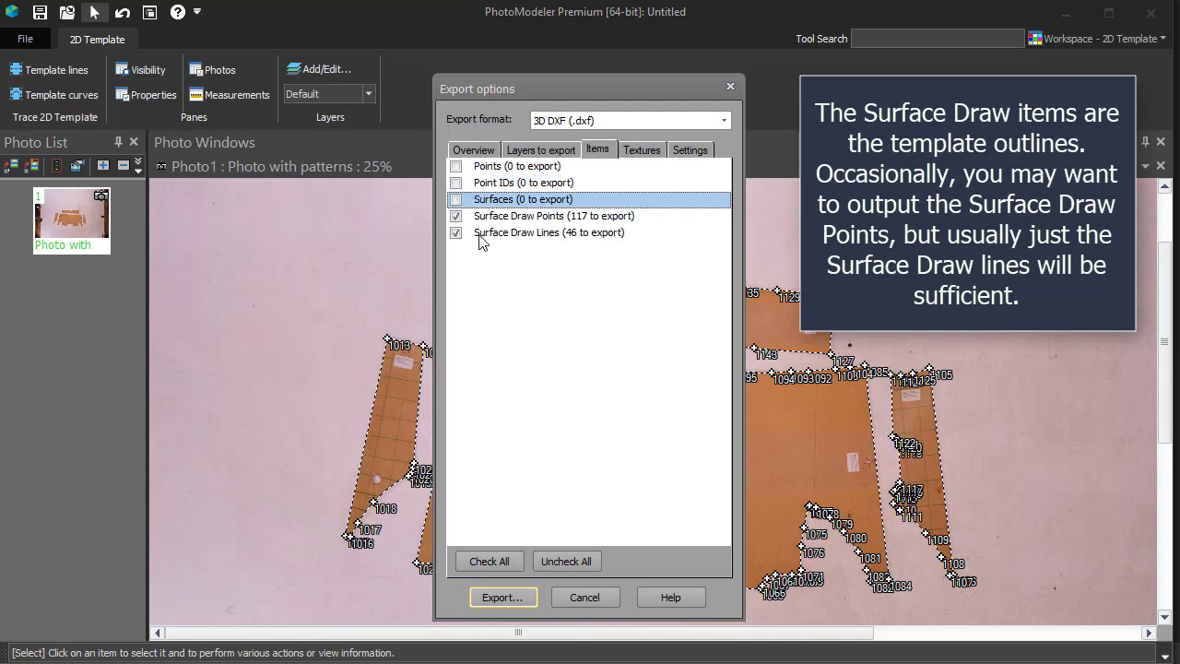
click(455, 216)
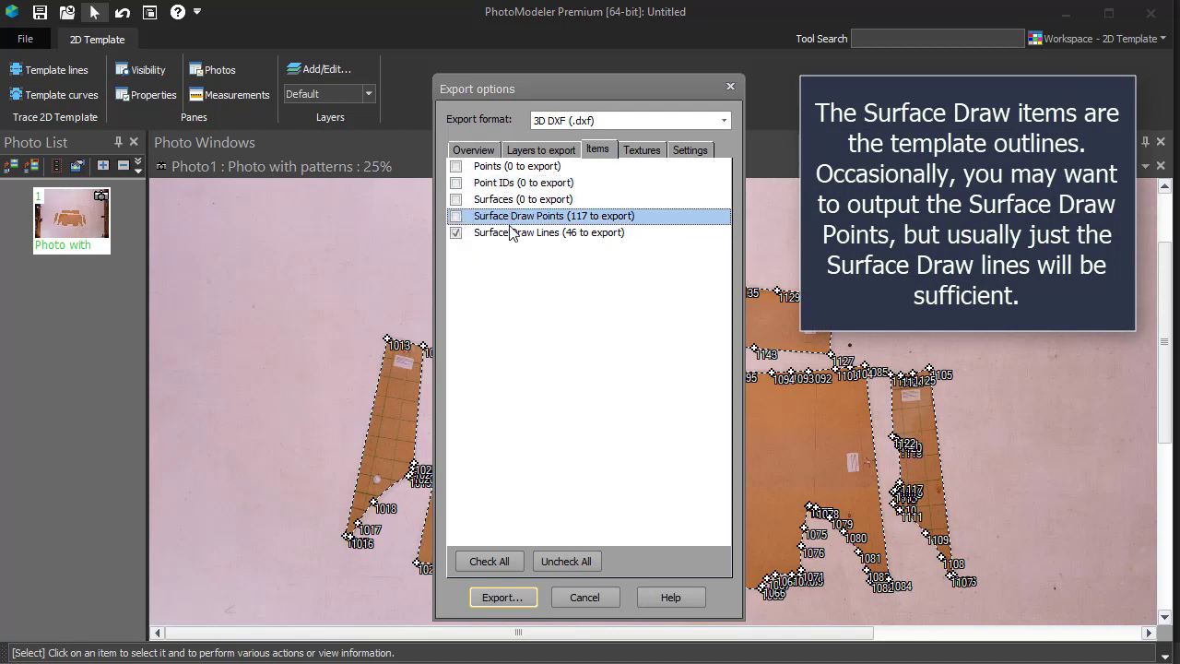
click(512, 597)
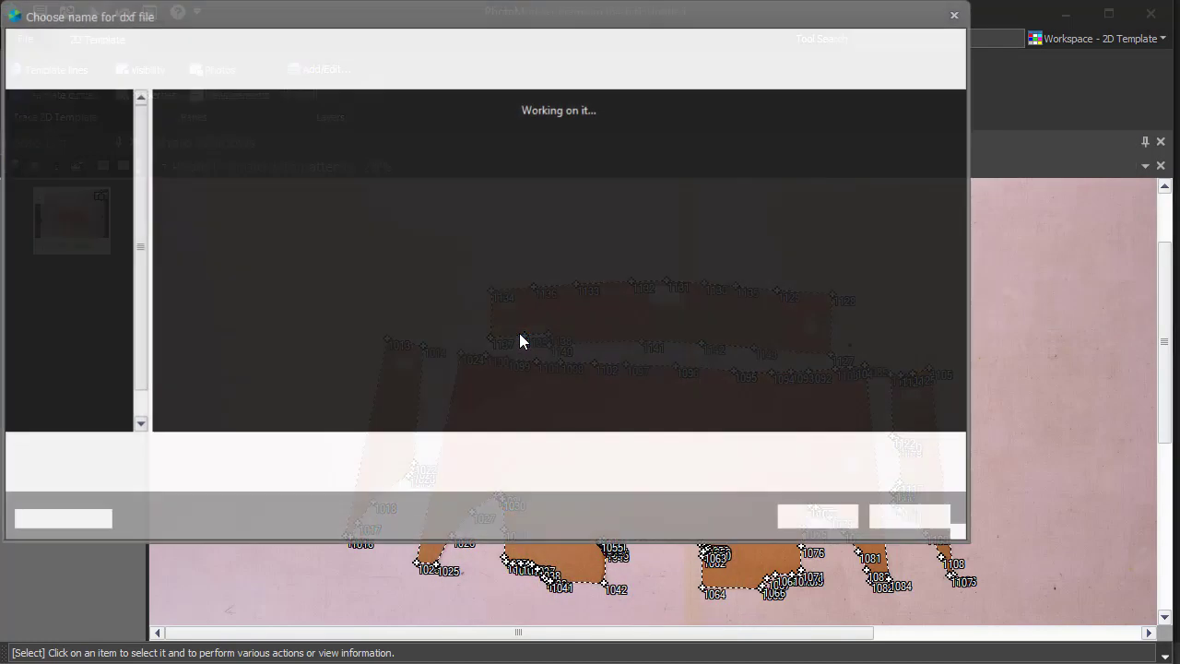
Save the DXF export as TracedLines.dxf in the DXFExample folder
text(TracedLines)
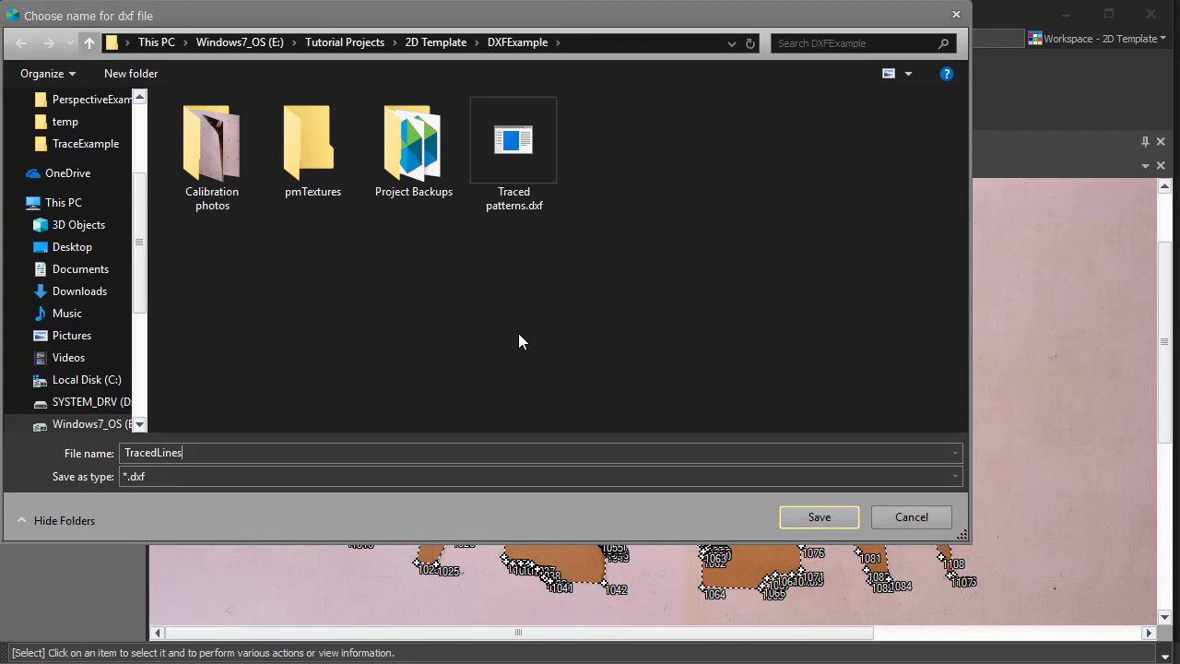
key(Return)
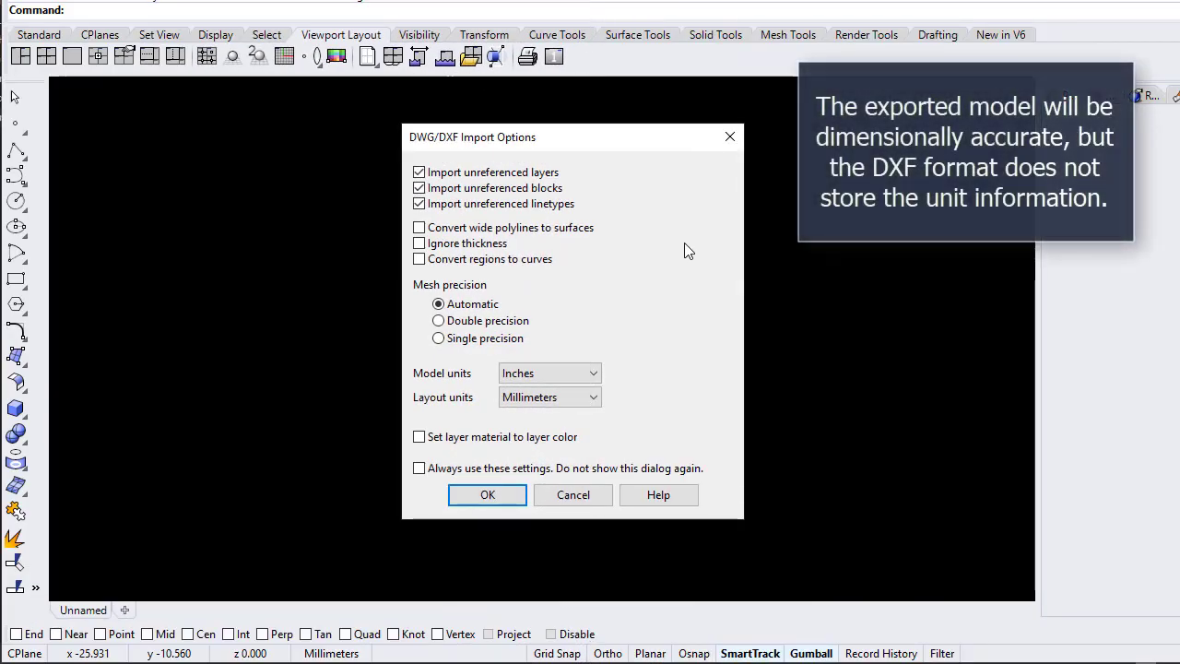
Import the DXF into Rhino with Millimeters model units and orbit the Perspective view
click(596, 373)
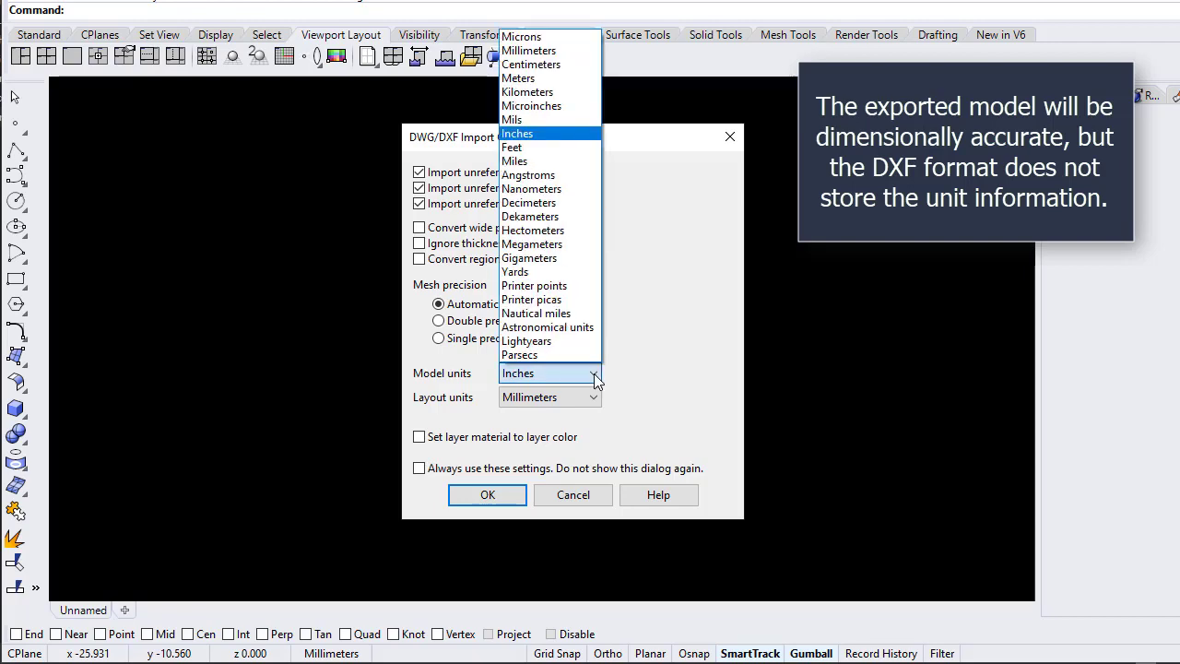
click(557, 52)
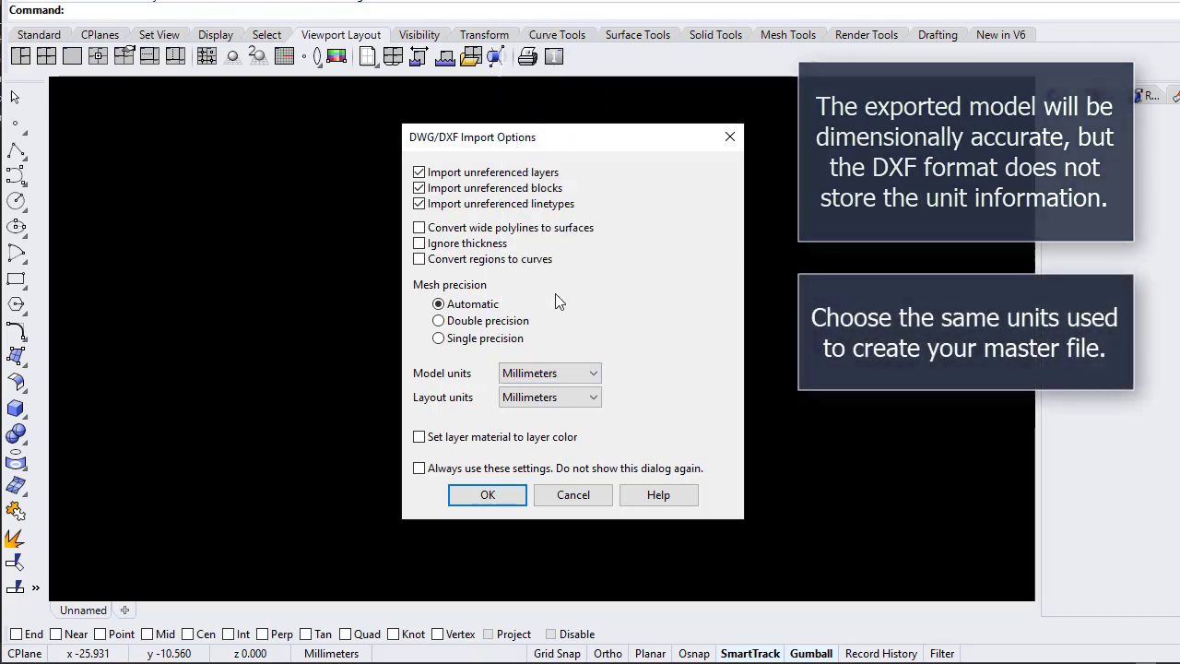
click(495, 501)
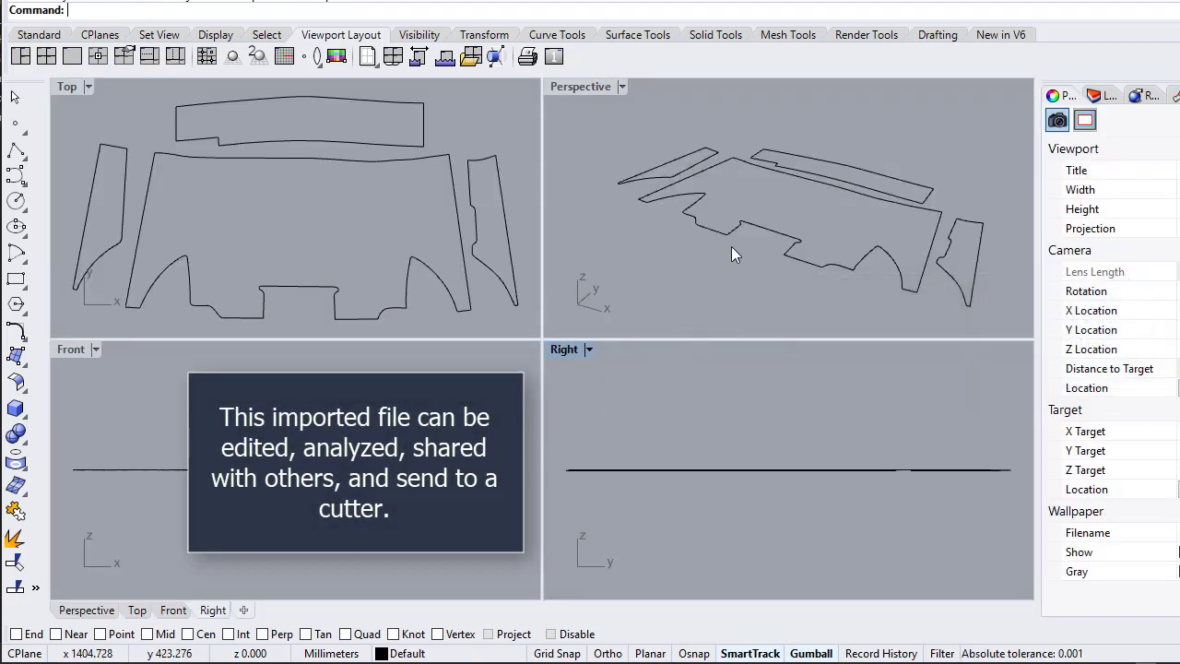
mouse_move(731, 245)
right_down()
mouse_move(856, 305)
mouse_move(831, 227)
mouse_move(843, 98)
mouse_move(857, 216)
mouse_move(918, 222)
mouse_move(807, 240)
right_up()
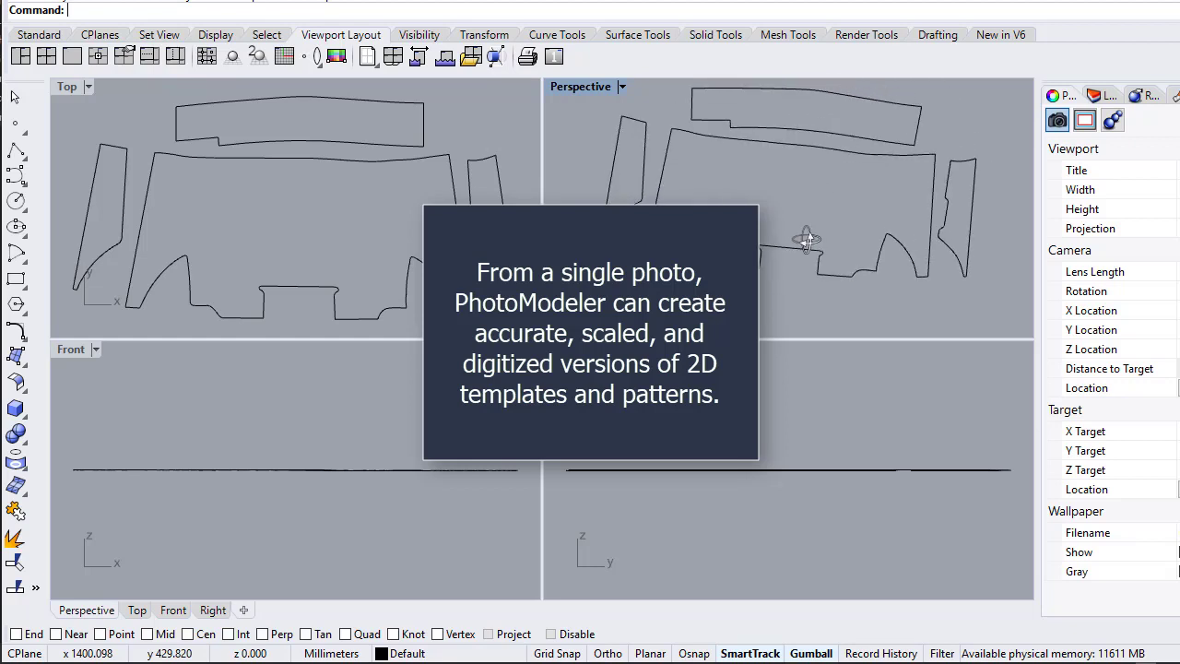